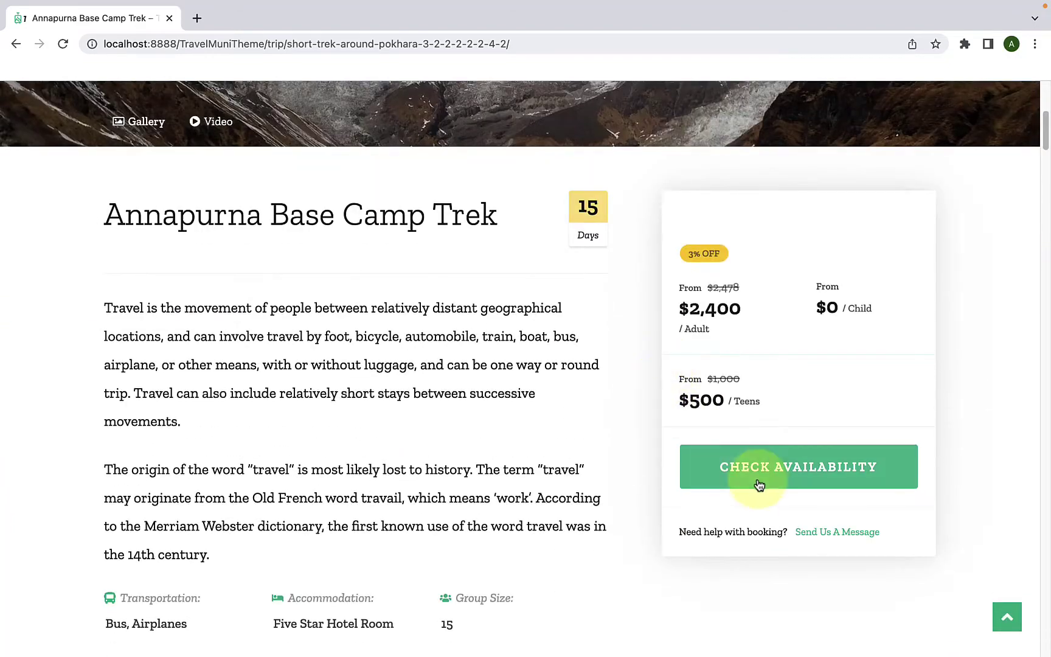
Check the trip's availability and compare traveller prices across the Budget, Luxury and Exclusive packages.
left_click(761, 471)
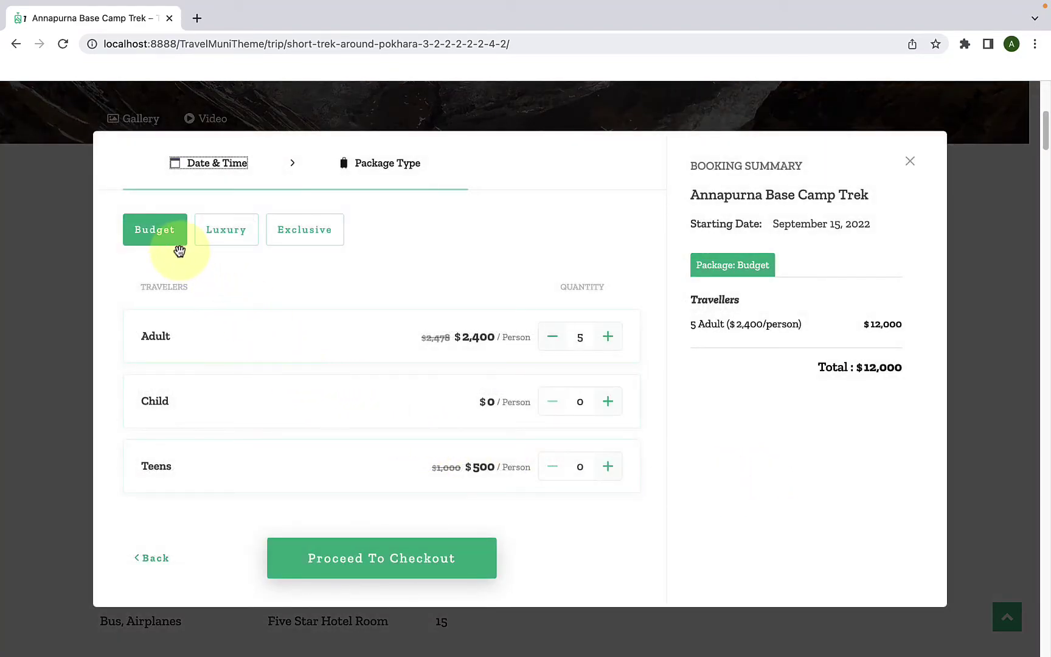
left_click(214, 243)
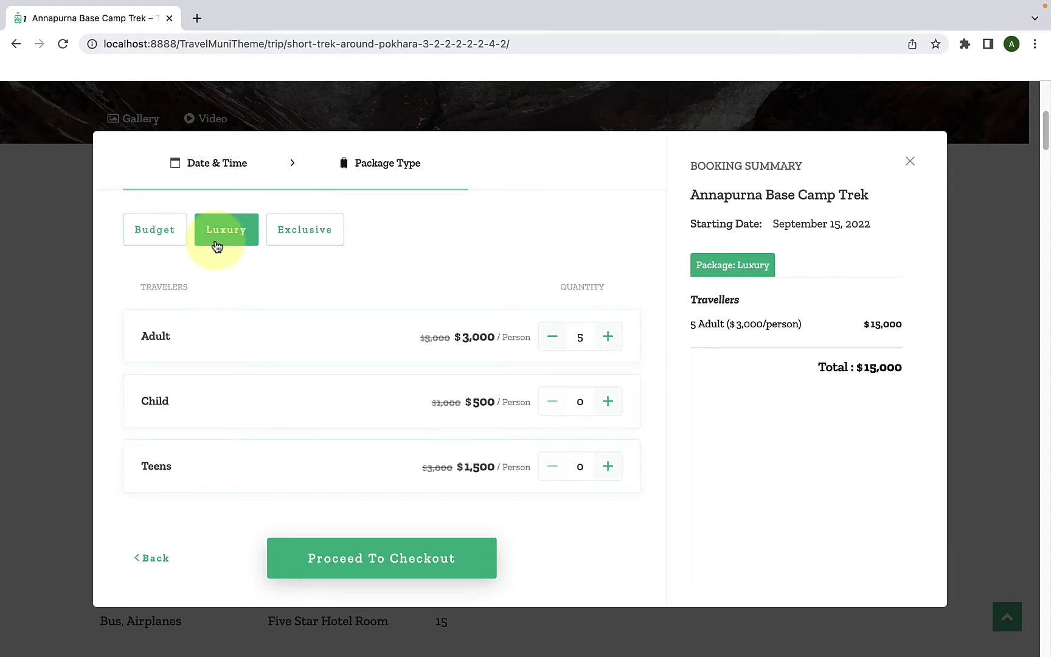
left_click(288, 243)
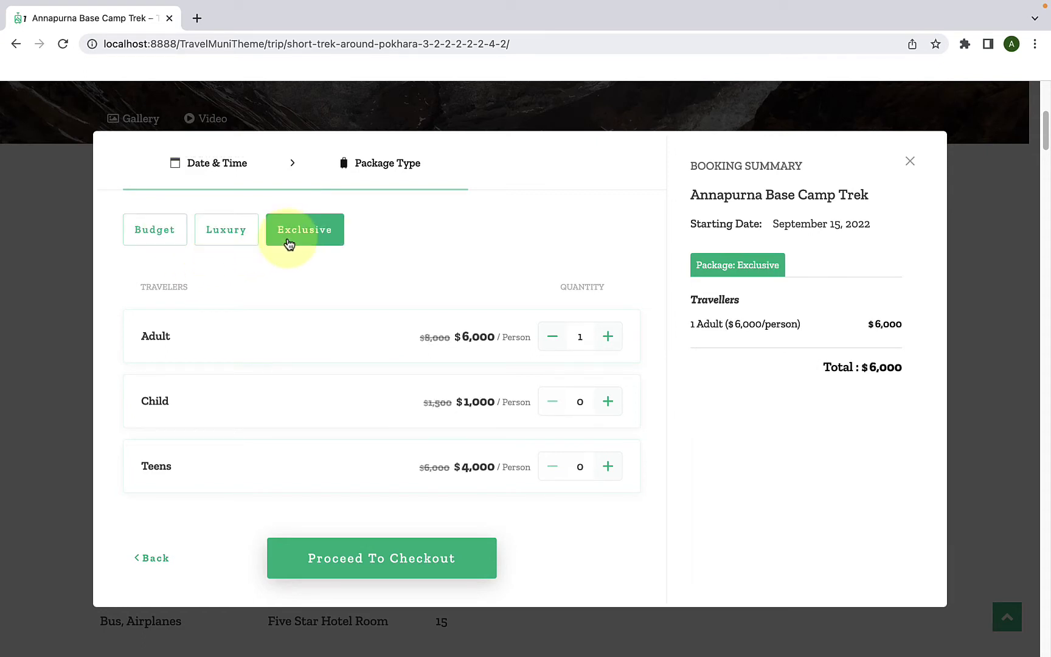
left_click(233, 236)
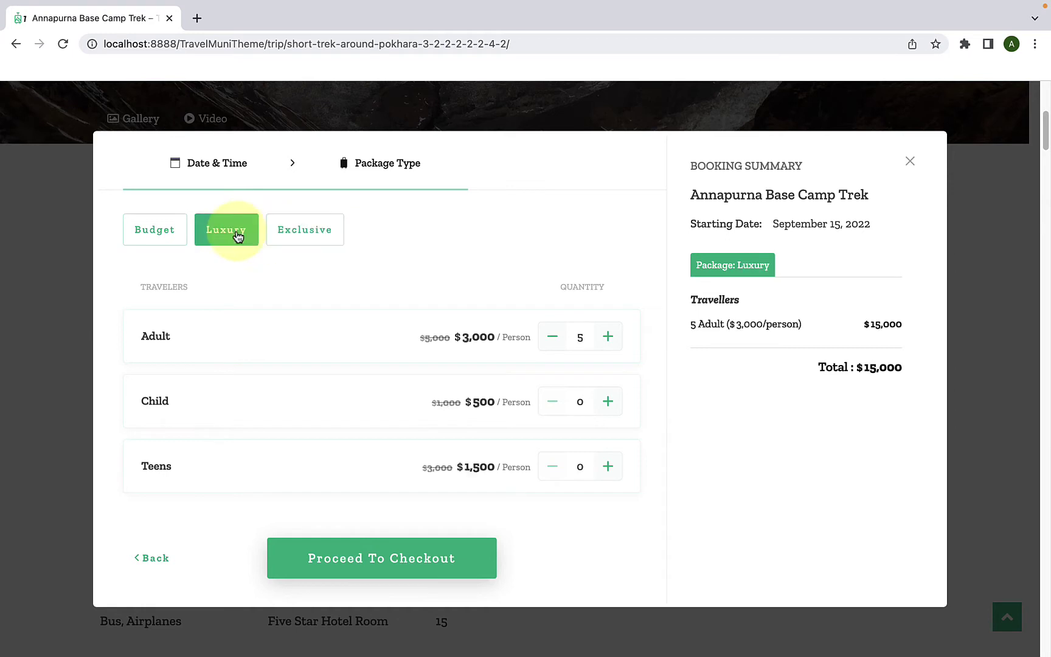
left_click(163, 236)
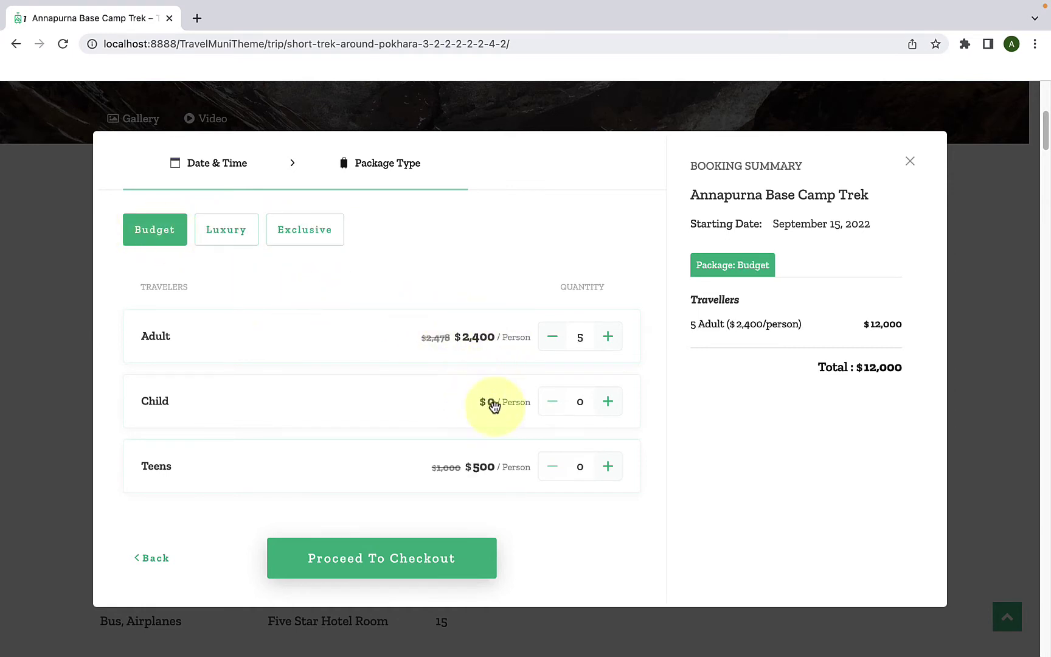
left_click(235, 234)
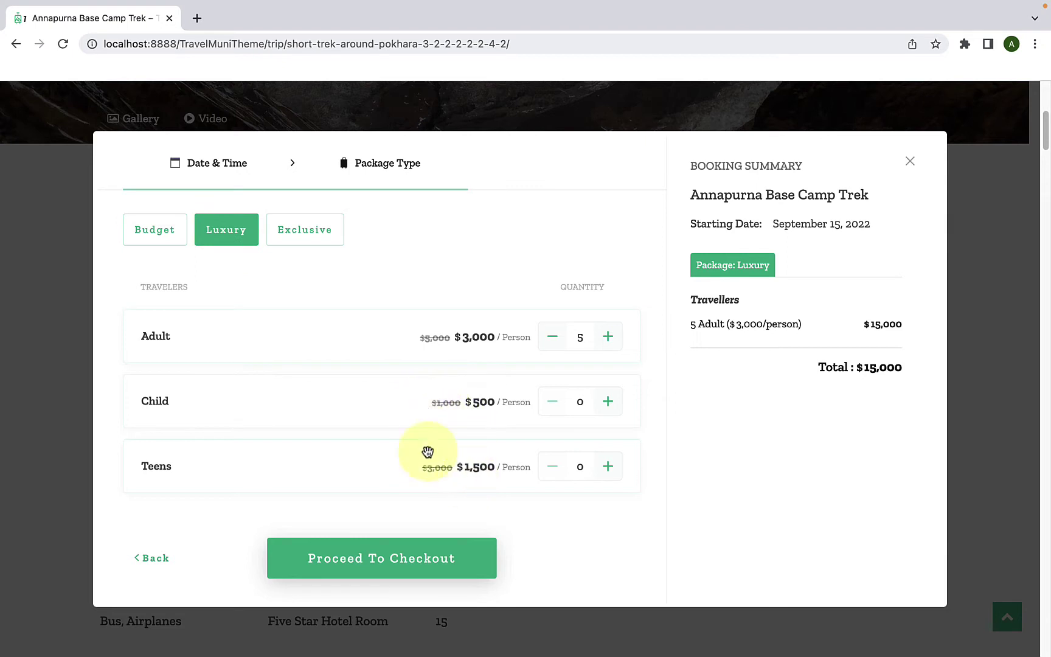
Choose the Exclusive package and increase the Adult, Child and Teens quantities in the booking.
left_click(319, 238)
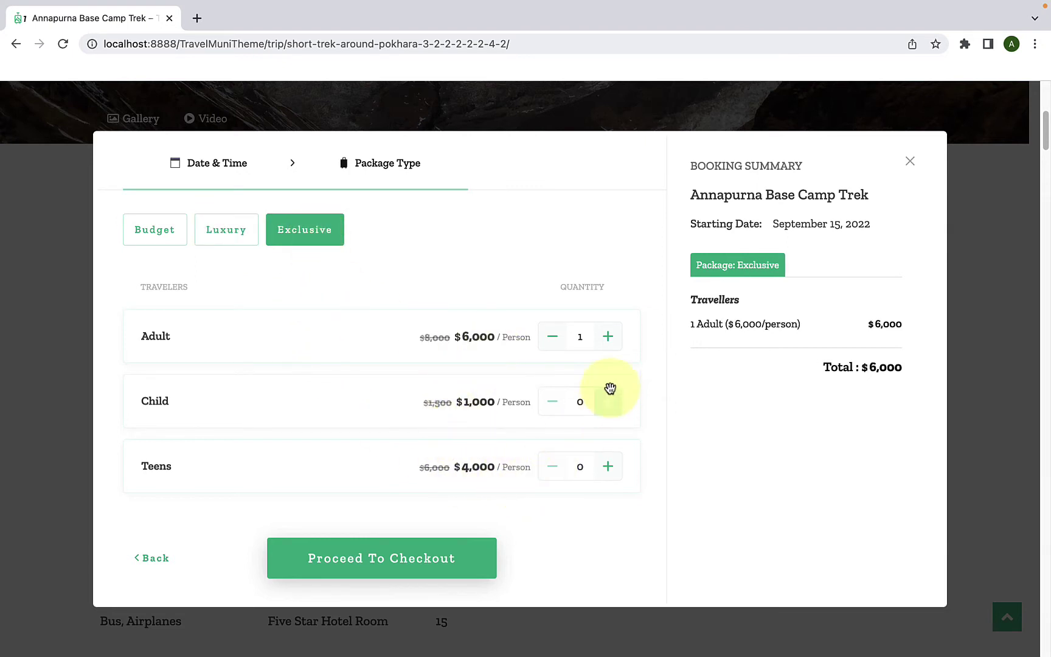
left_click(610, 348)
left_click(607, 403)
left_click(608, 403)
left_click(607, 467)
left_click(609, 471)
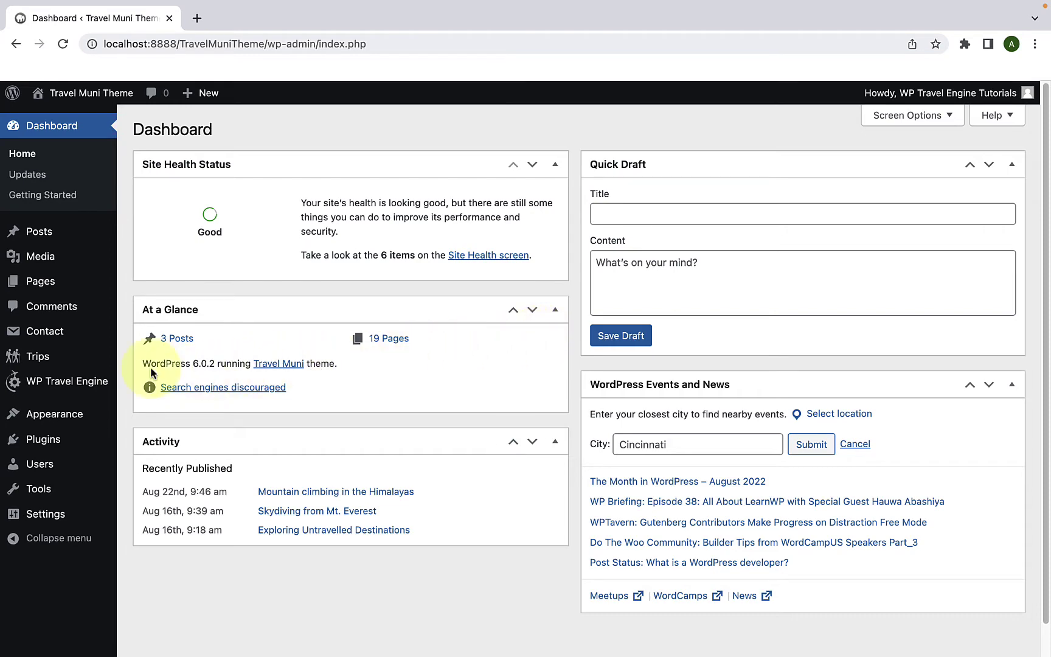
Open the Annapurna Base Camp Trek for editing from the list of all trips in the site admin.
mouse_move(85, 357)
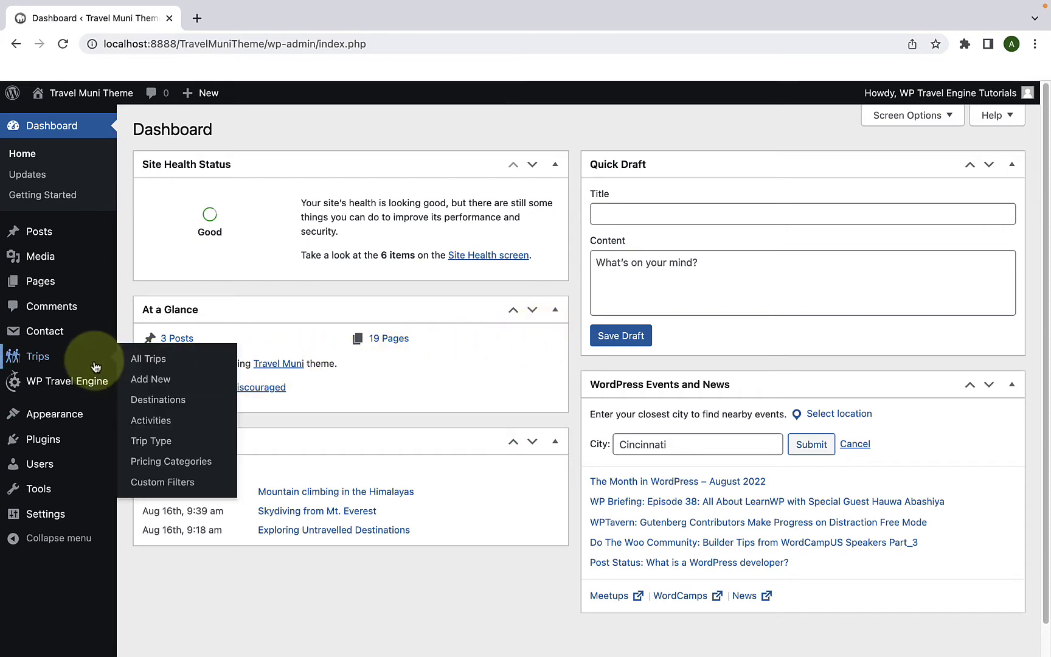
left_click(155, 363)
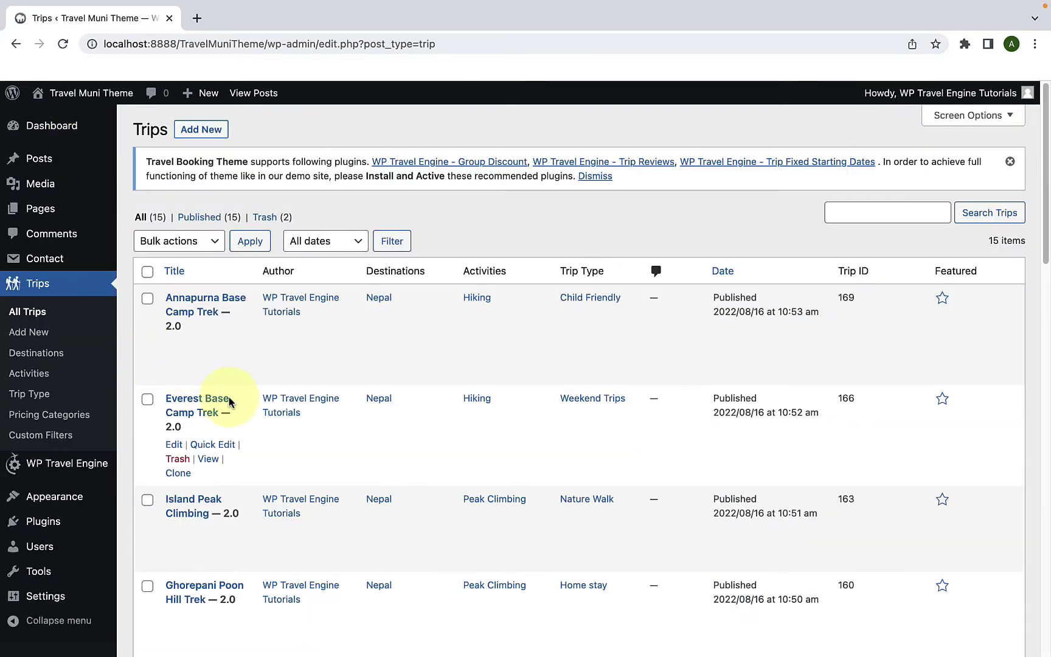
scroll(246, 429, "down", 10)
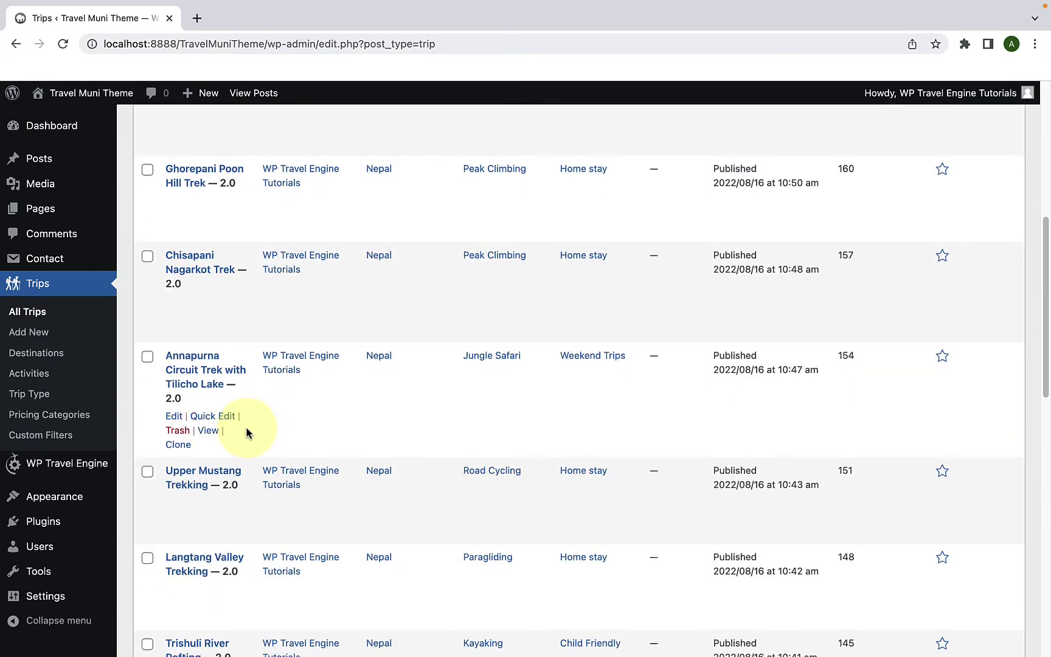
scroll(247, 432, "up", 6)
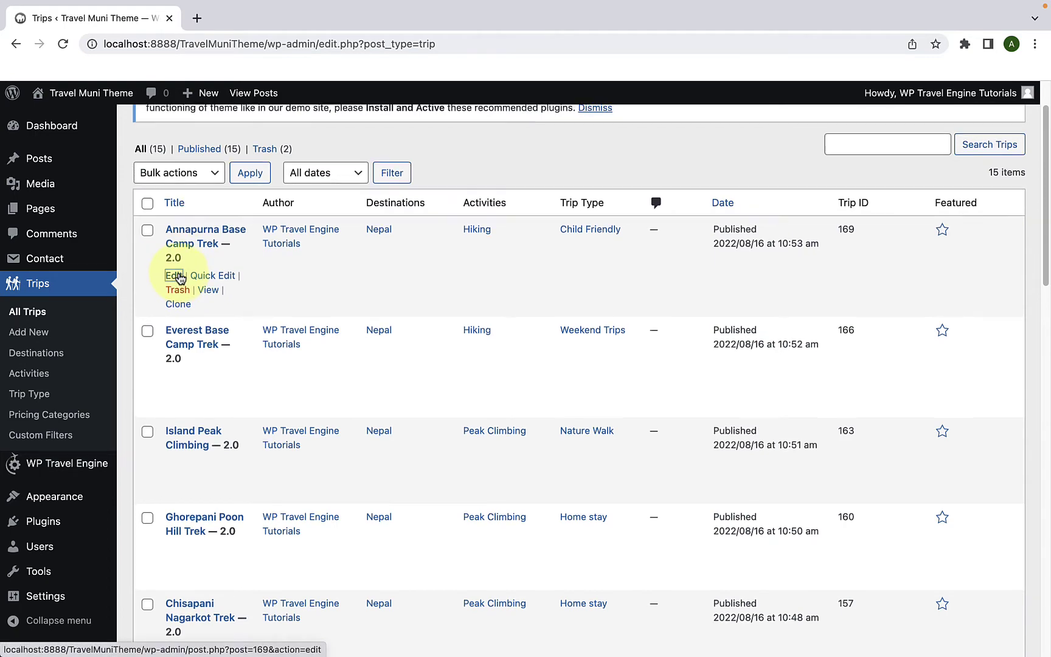
left_click(174, 272)
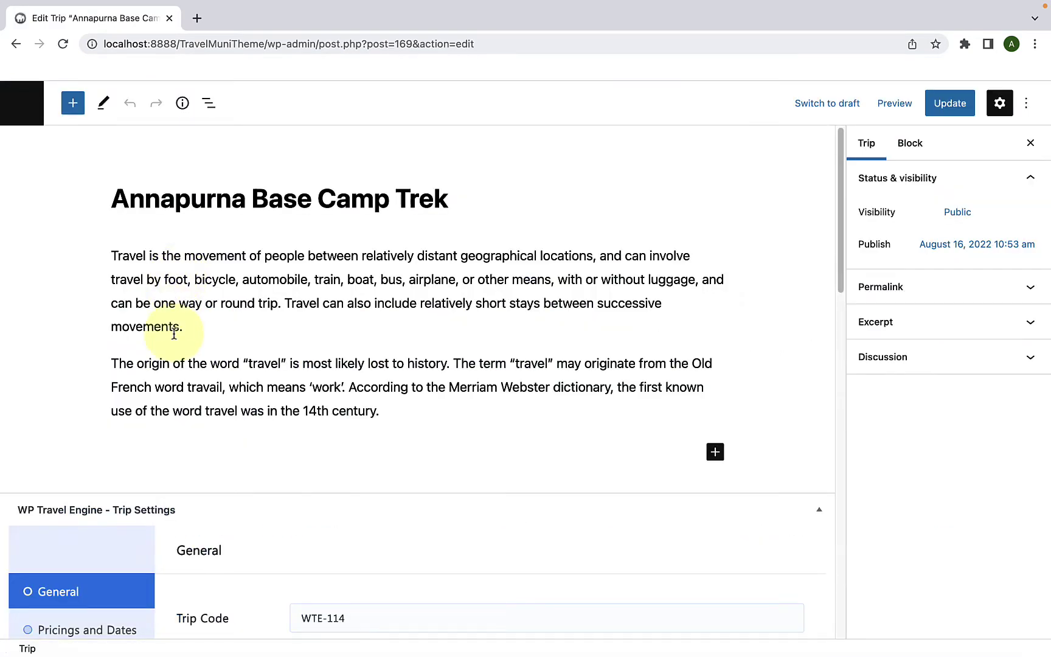
Add a new package named "Budget" in the trip's Pricings and Dates settings.
scroll(183, 389, "down", 4)
left_click(118, 407)
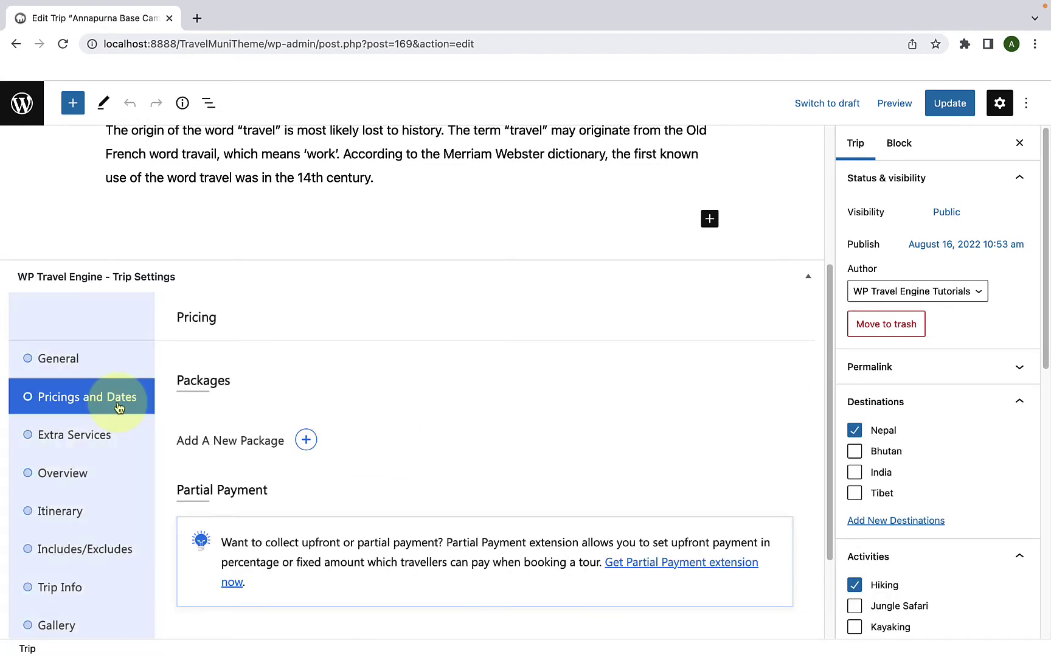
scroll(202, 435, "down", 2)
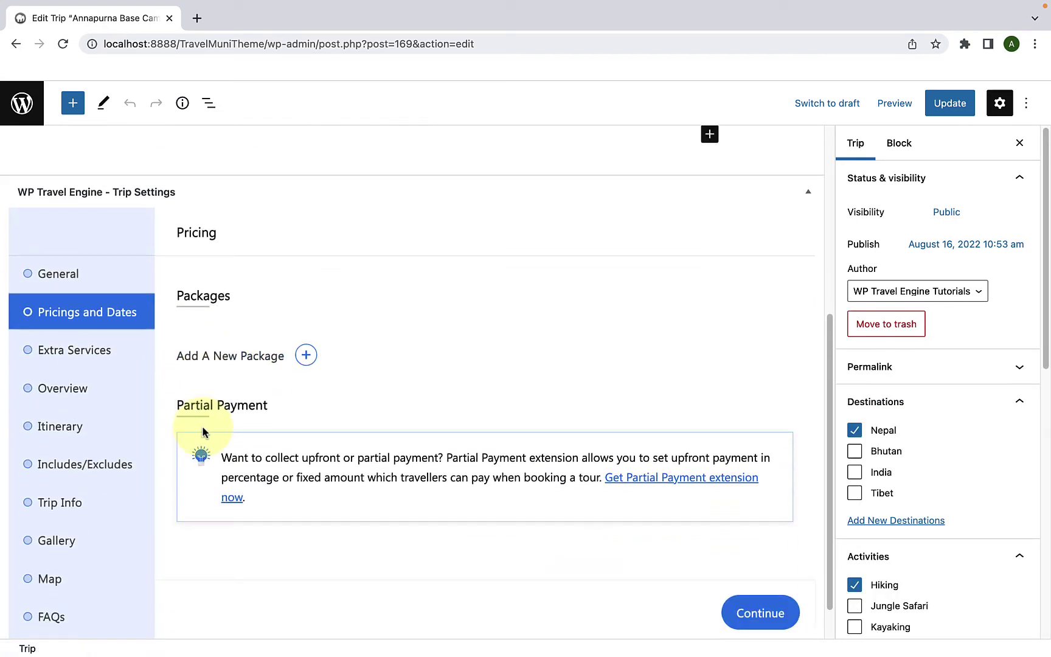
left_click(306, 358)
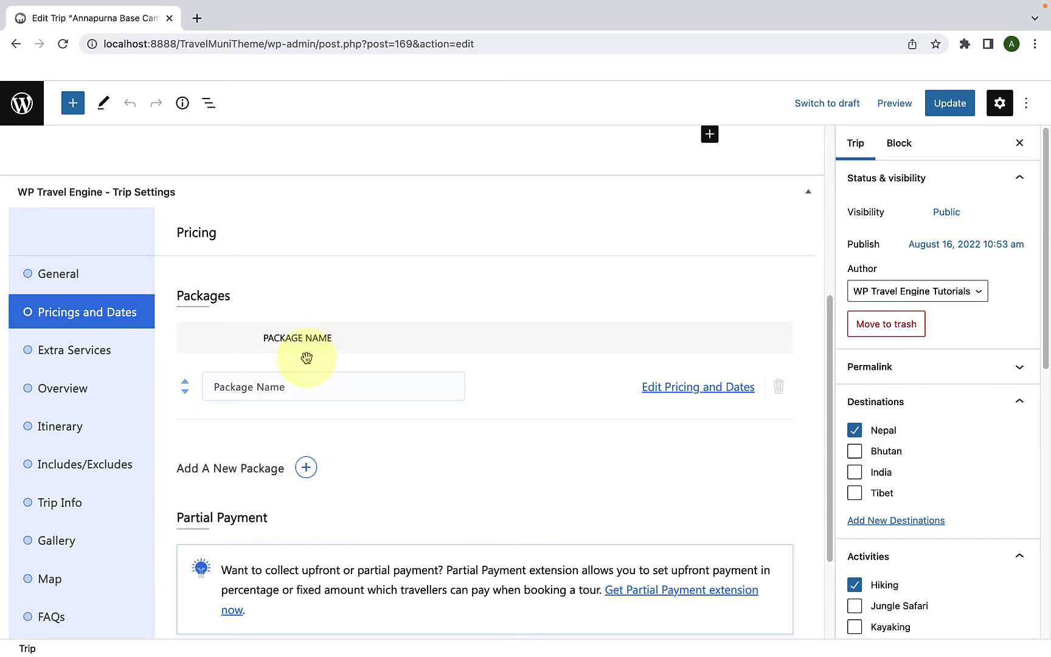
scroll(301, 353, "down", 2)
left_click(300, 332)
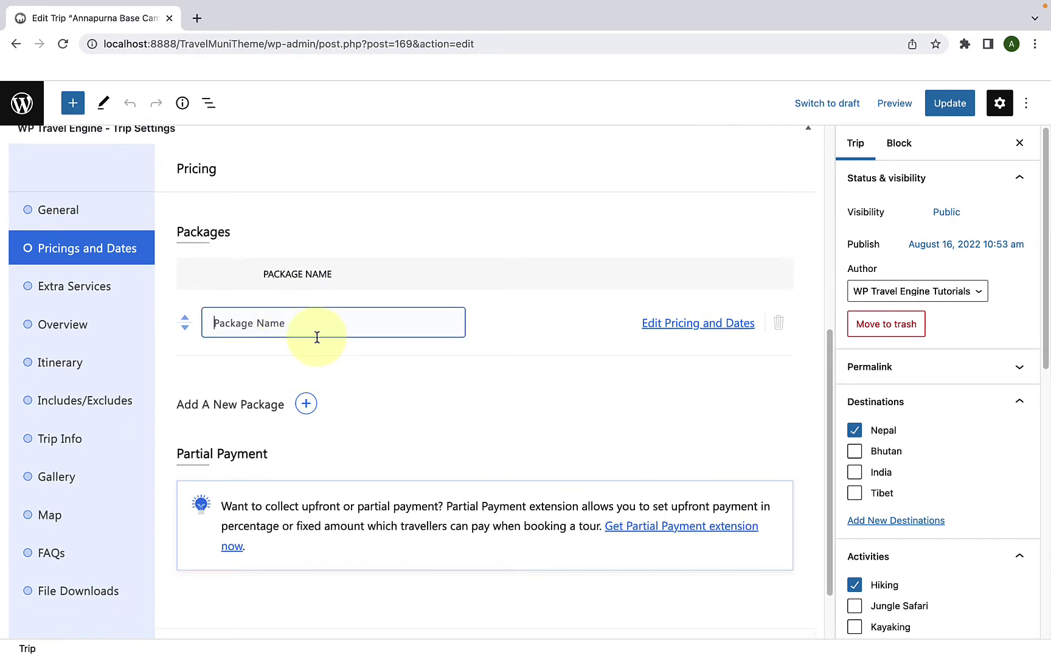
type("Budget")
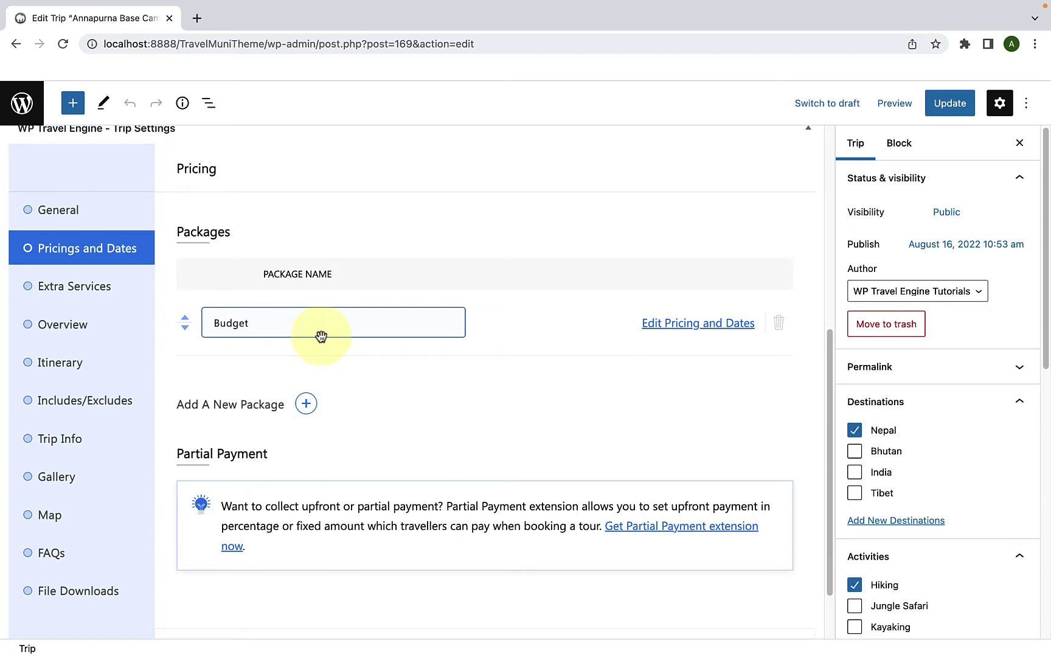
Enable the Adult pricing category for the Budget package and set its price to $2,478.
left_click(669, 333)
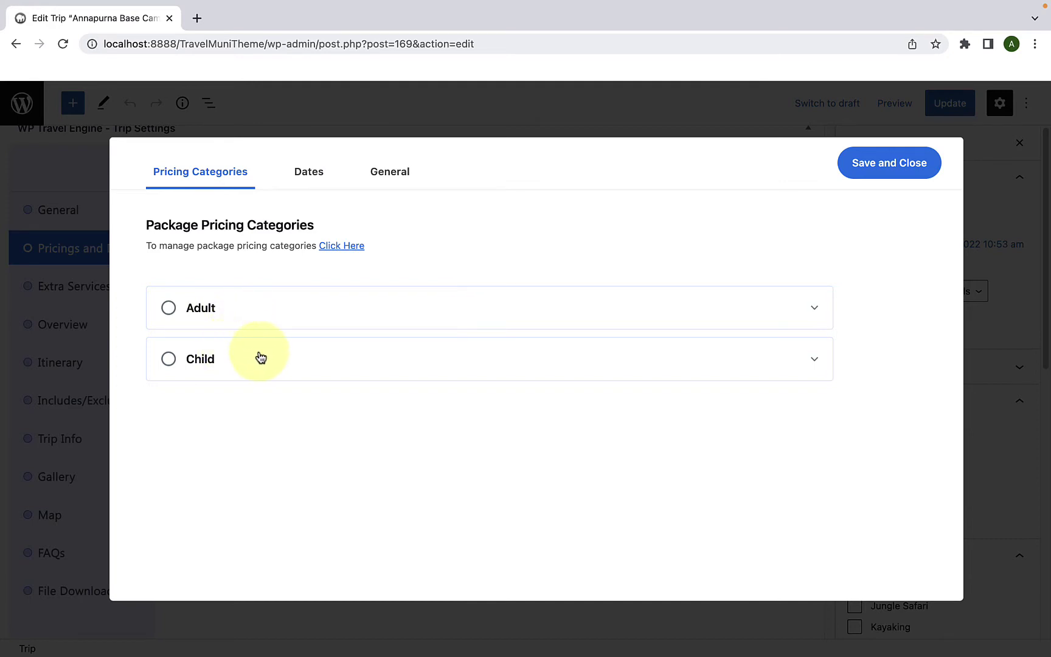
left_click(252, 324)
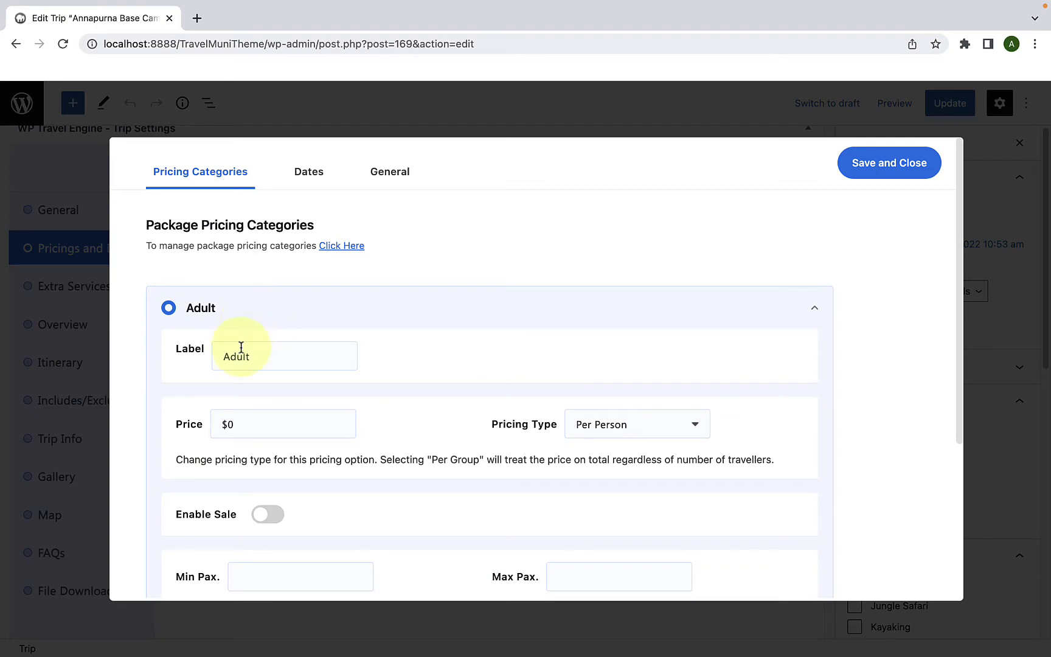
scroll(269, 409, "down", 3)
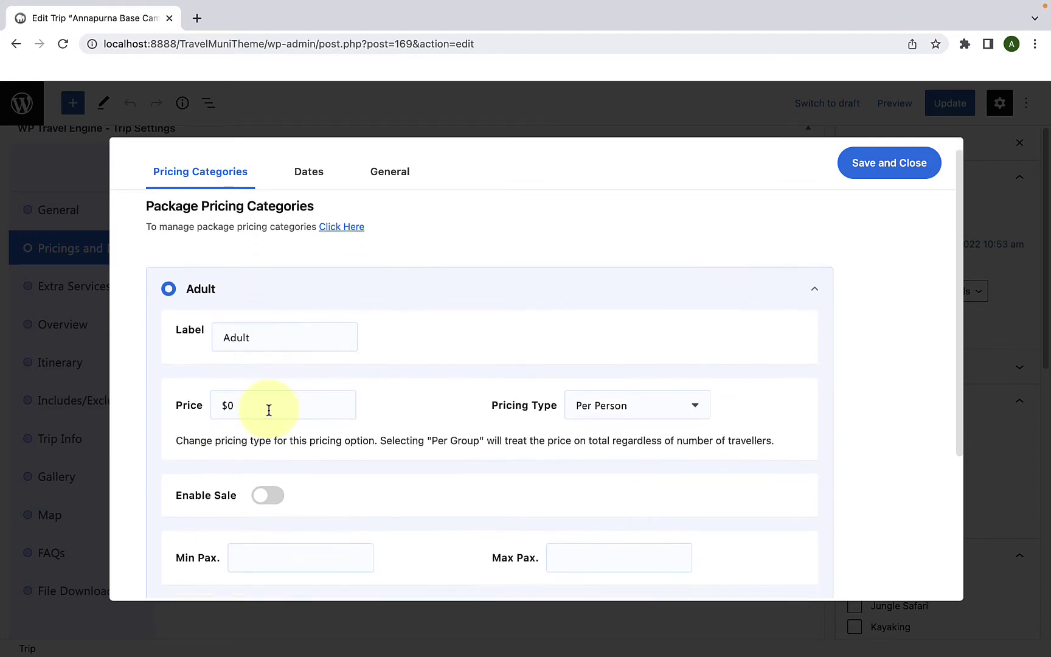
left_click(268, 321)
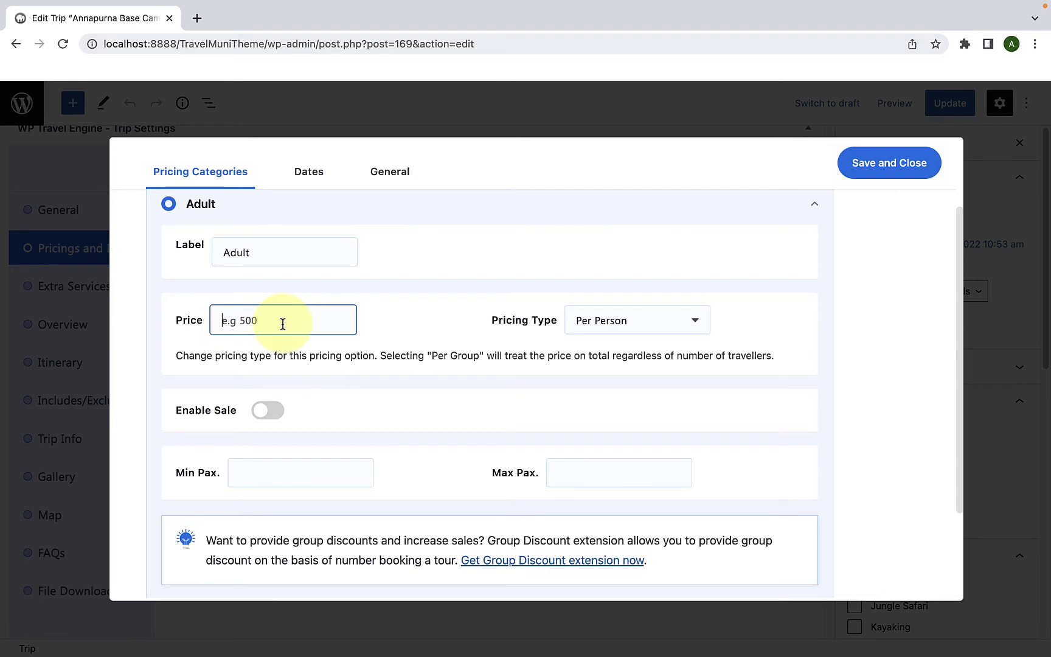
type("2478")
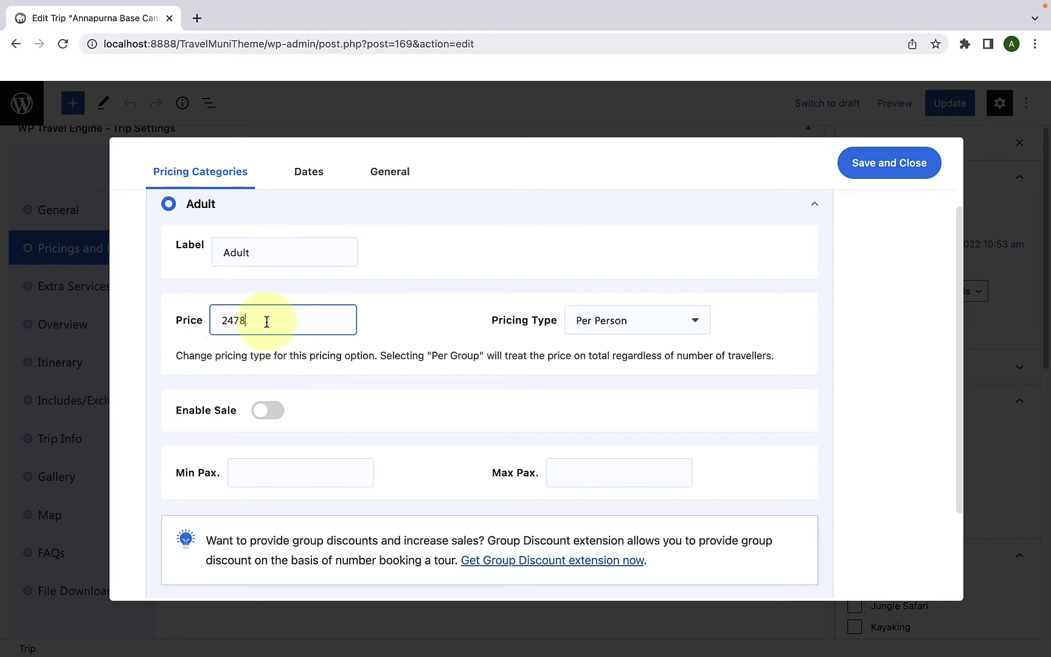
Enable a sale price of $2,400 for the Adult category and choose Per Person as its pricing type.
left_click(276, 412)
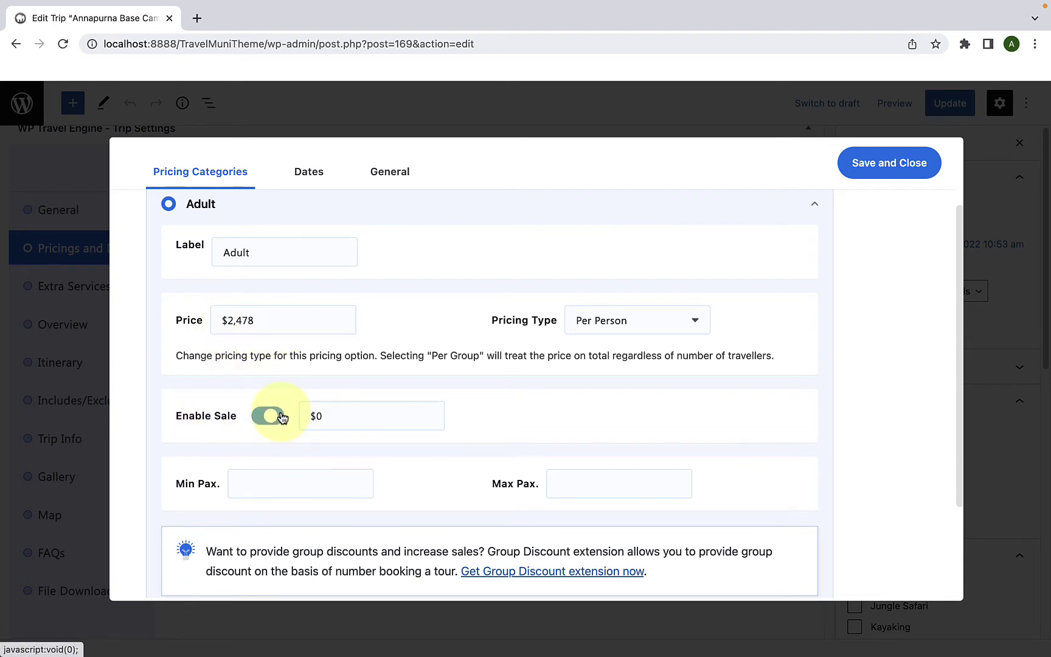
left_click(334, 412)
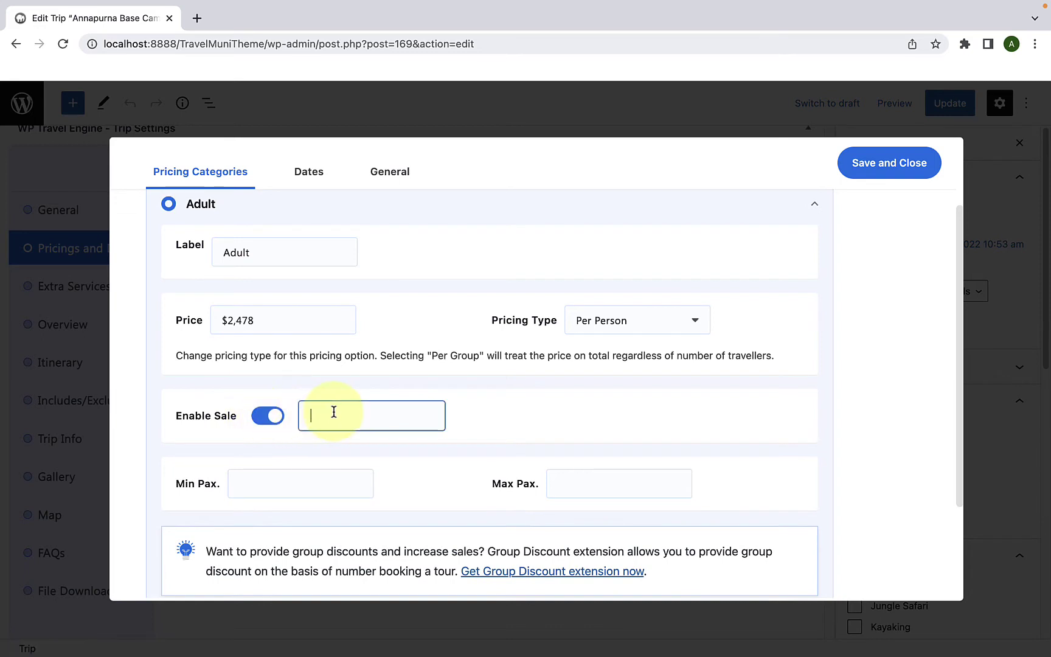
type("2400")
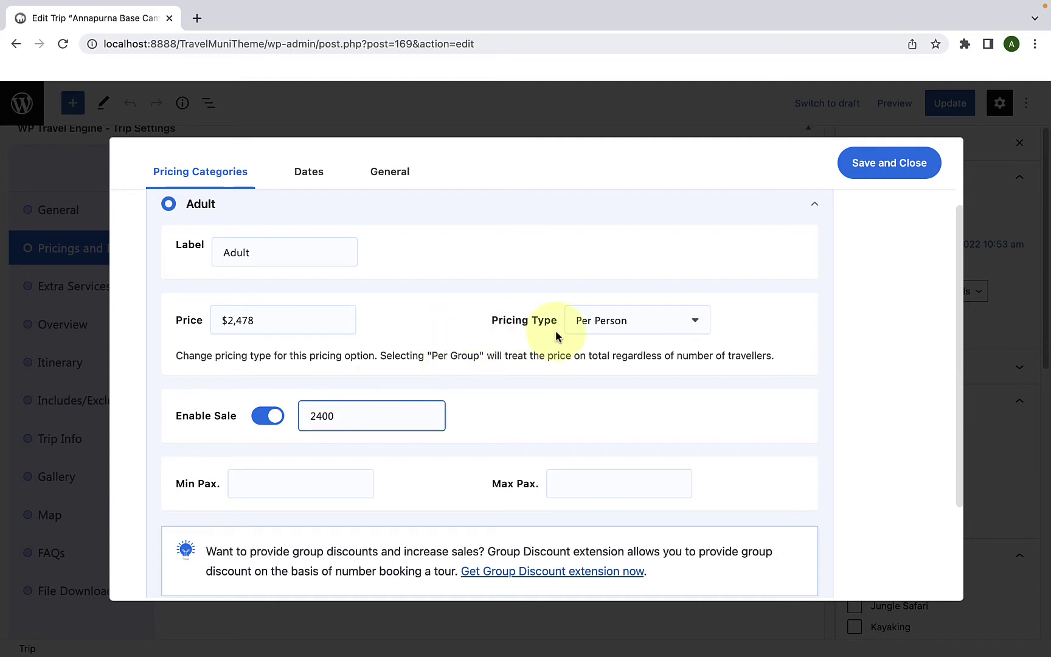
left_click(631, 326)
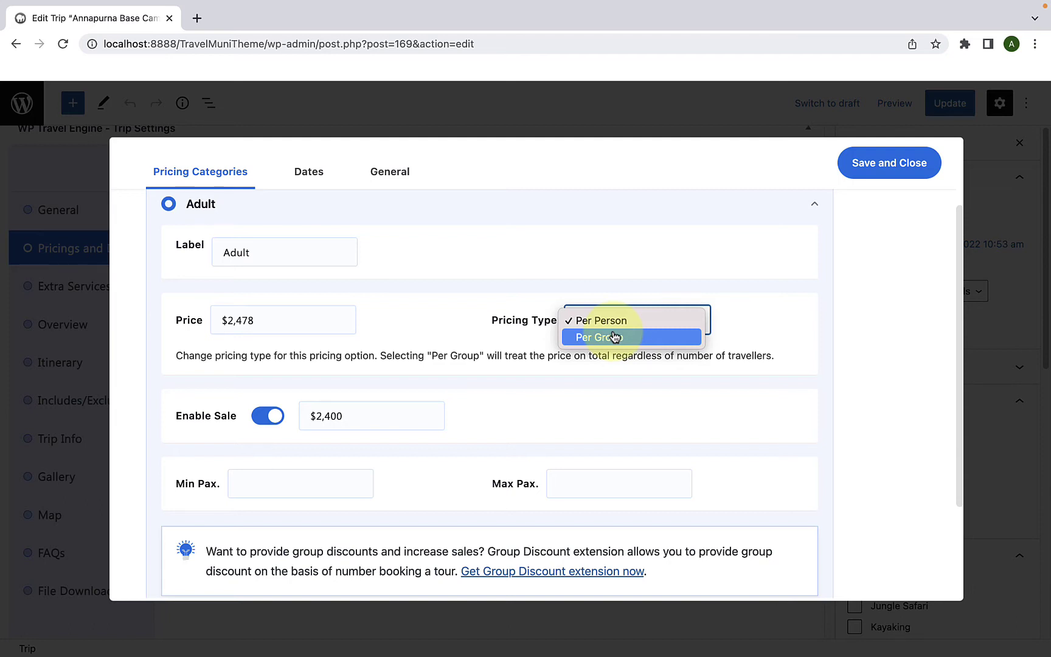
left_click(613, 321)
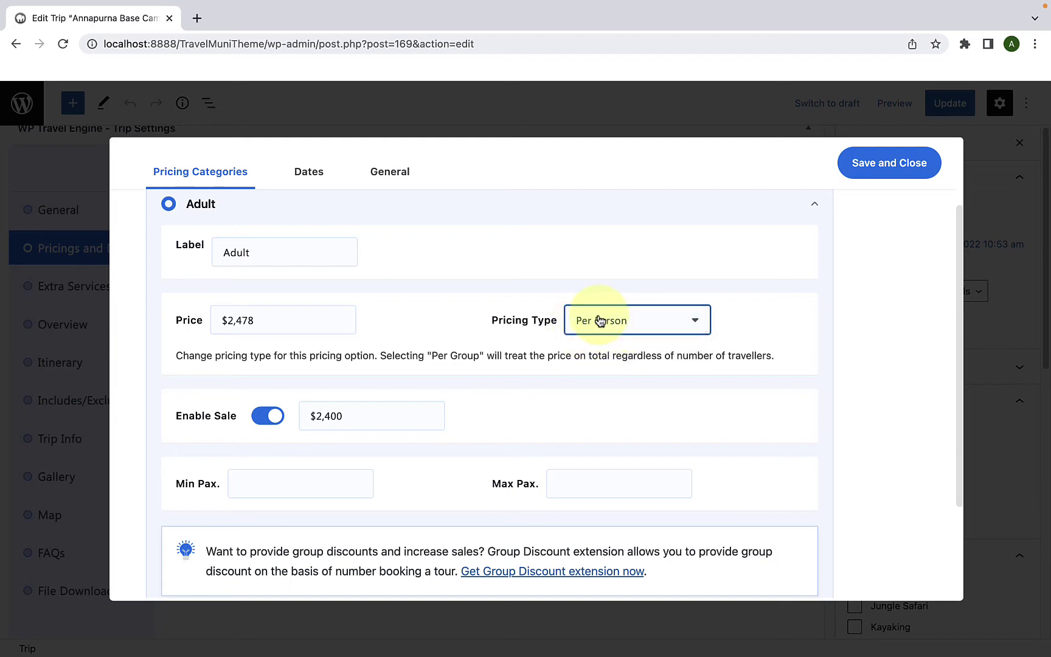
Set the Adult category's minimum pax to 5 and maximum pax to 15.
scroll(418, 418, "down", 1)
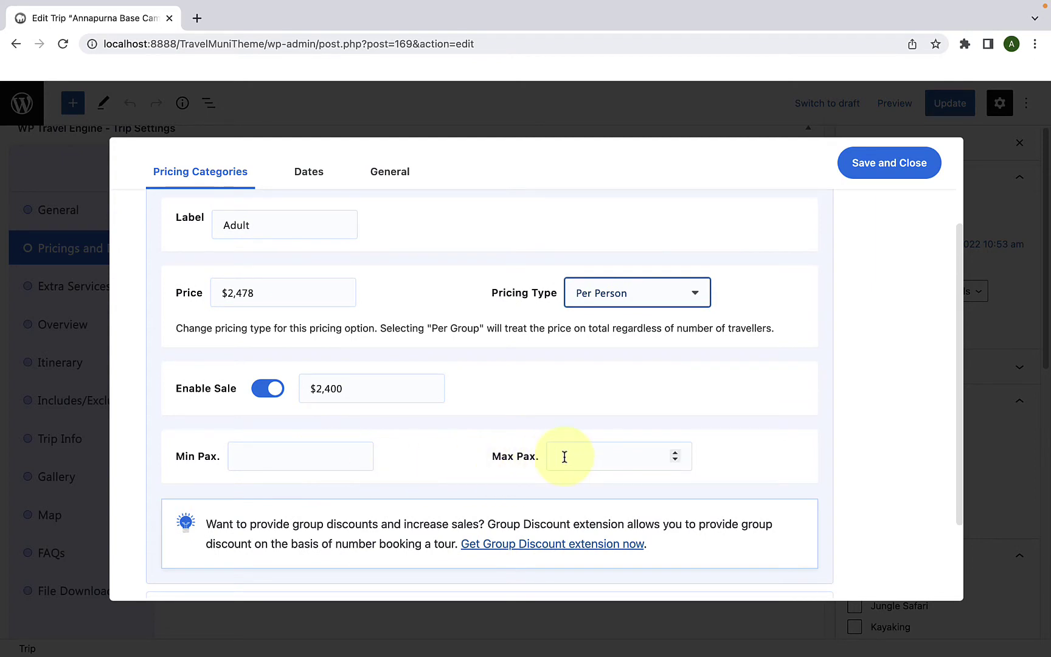
left_click(290, 463)
type("5")
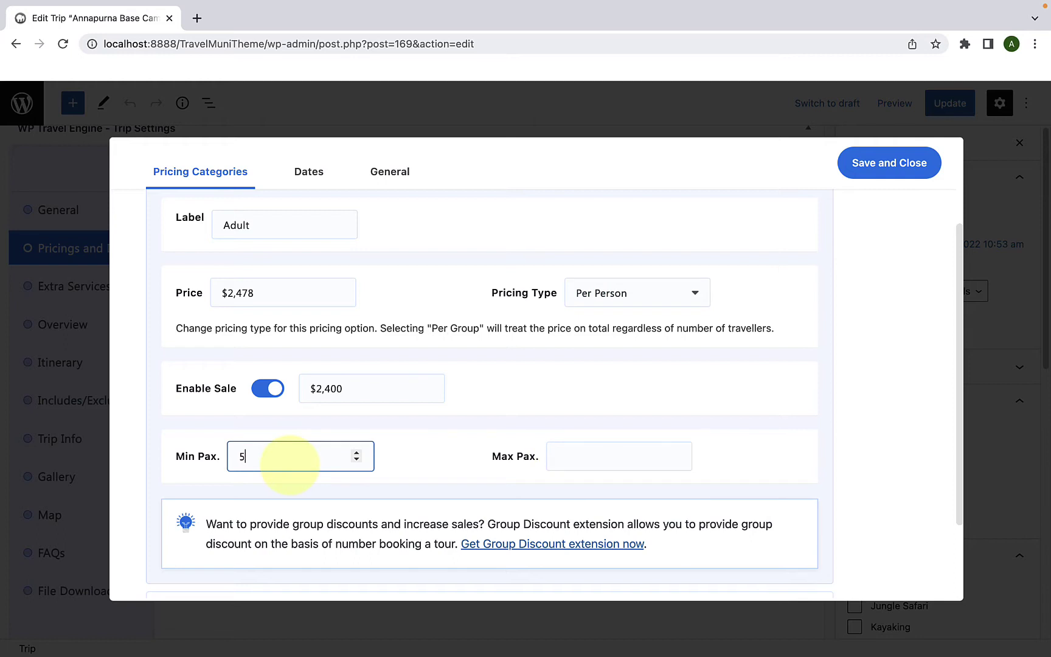
left_click(581, 455)
type("15")
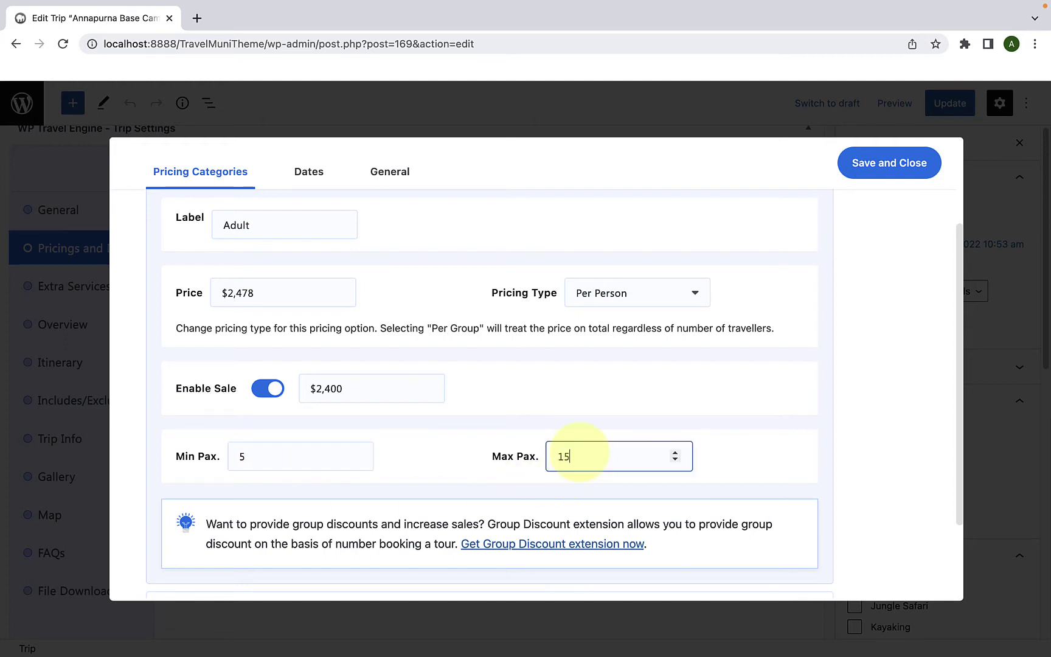
Enable the Child pricing category for the Budget package and review its price and pax settings.
scroll(582, 448, "up", 1)
scroll(563, 460, "down", 3)
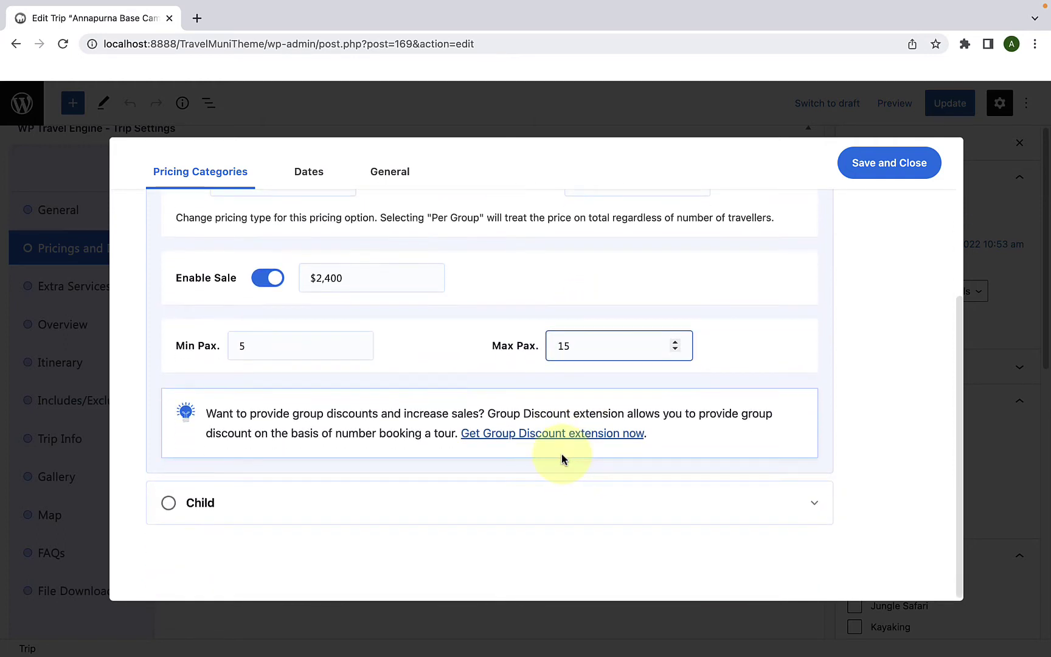
left_click(283, 509)
scroll(283, 509, "down", 3)
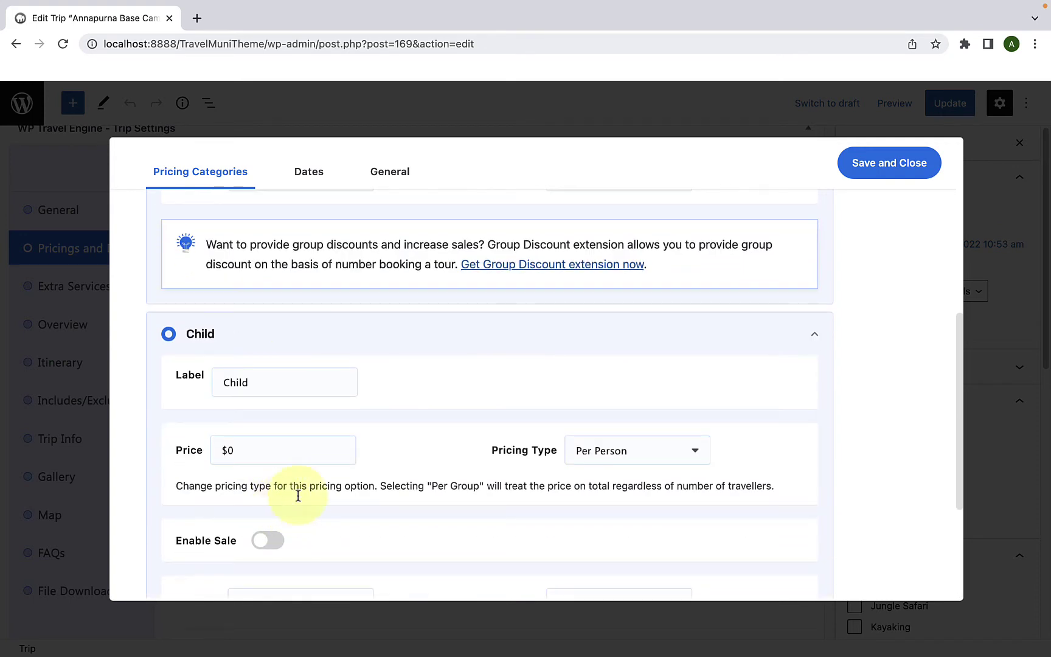
scroll(272, 389, "down", 1)
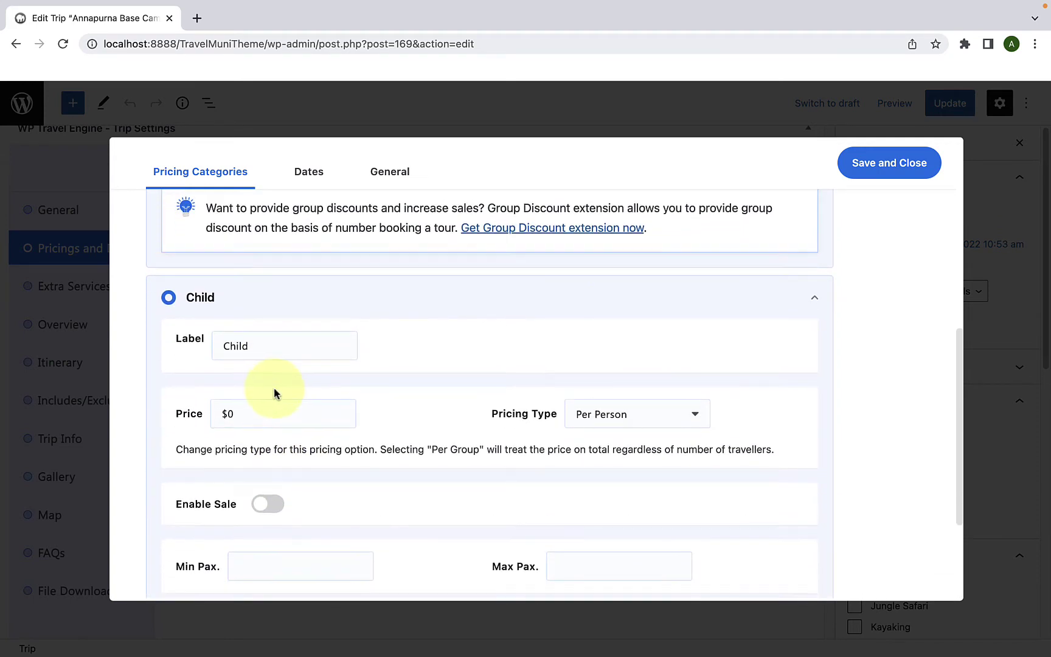
scroll(273, 393, "down", 1)
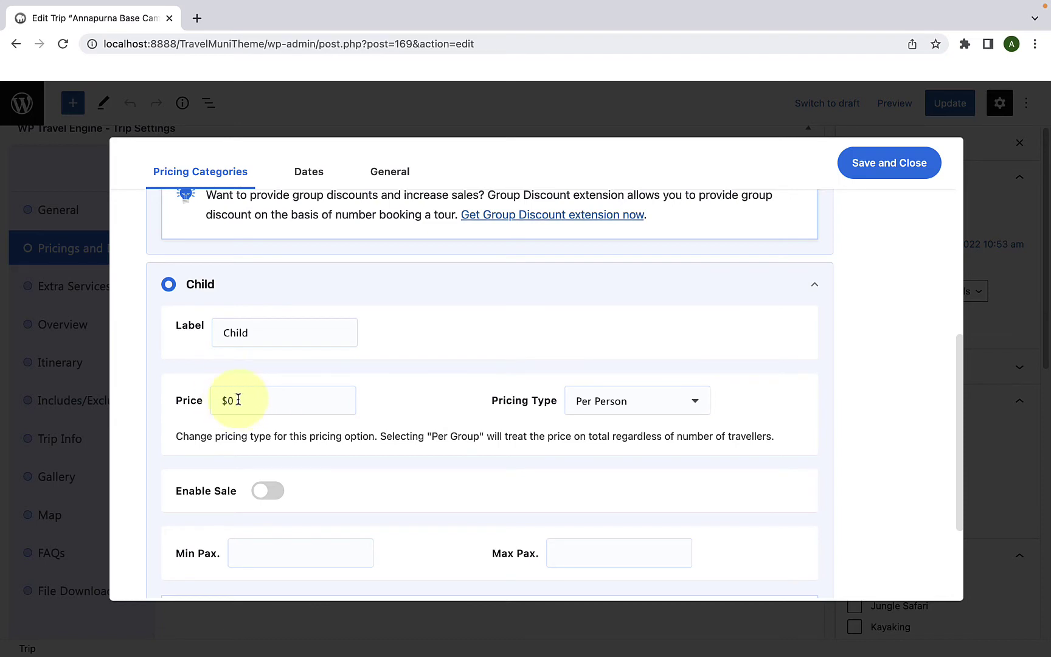
Set the Child category's price to $0 in the Budget package.
left_click(269, 407)
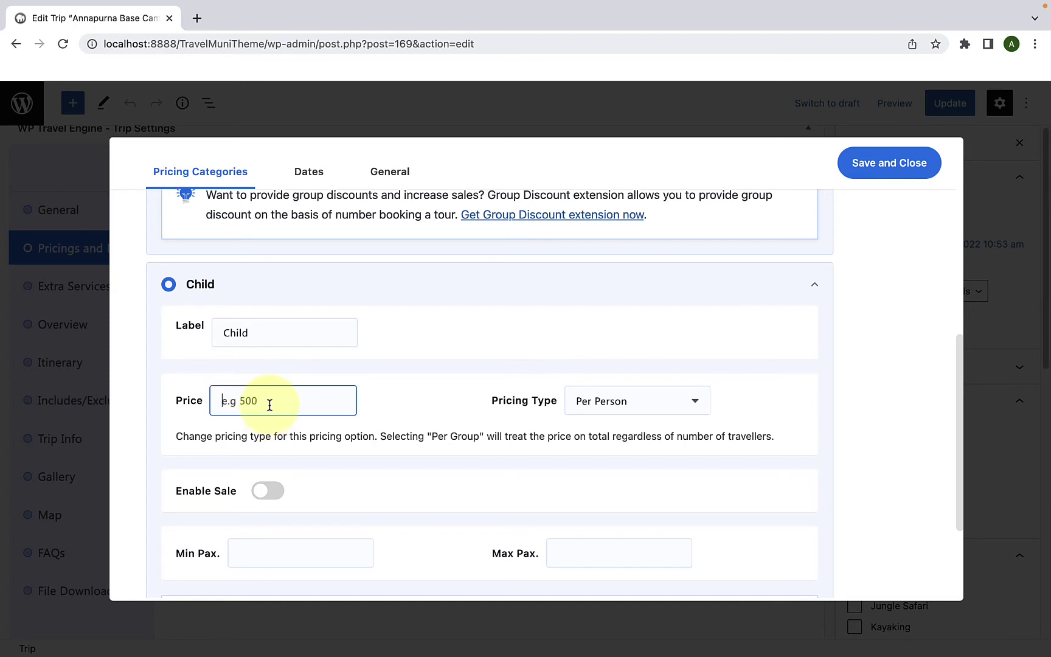
type("0")
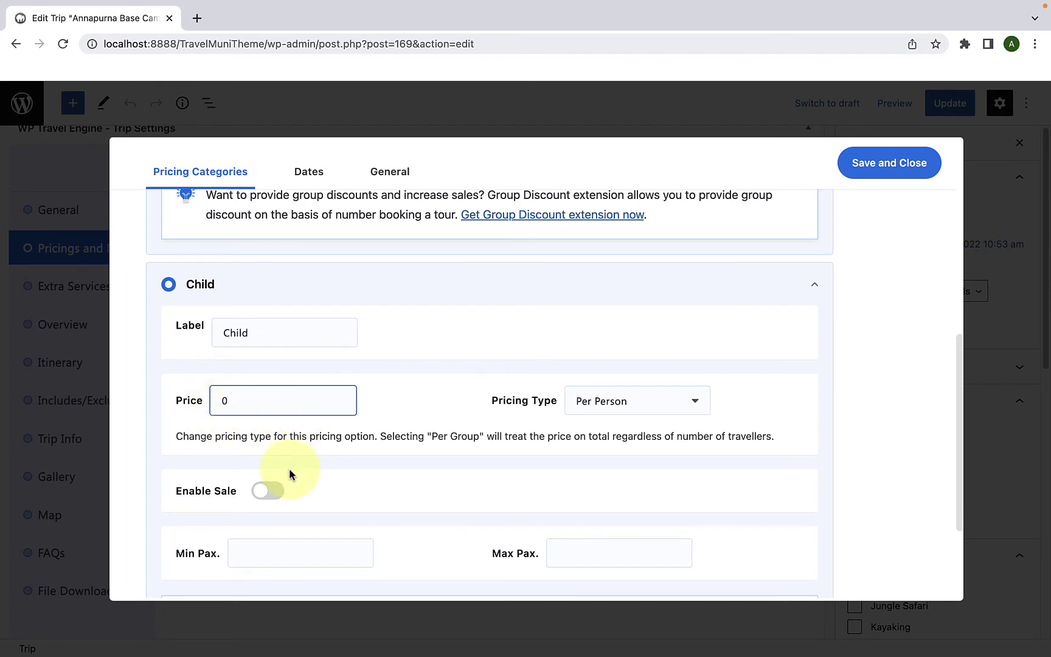
left_click(262, 340)
Review the labels of the Child and Adult pricing categories in the Budget package.
left_click_drag(263, 341, 215, 340)
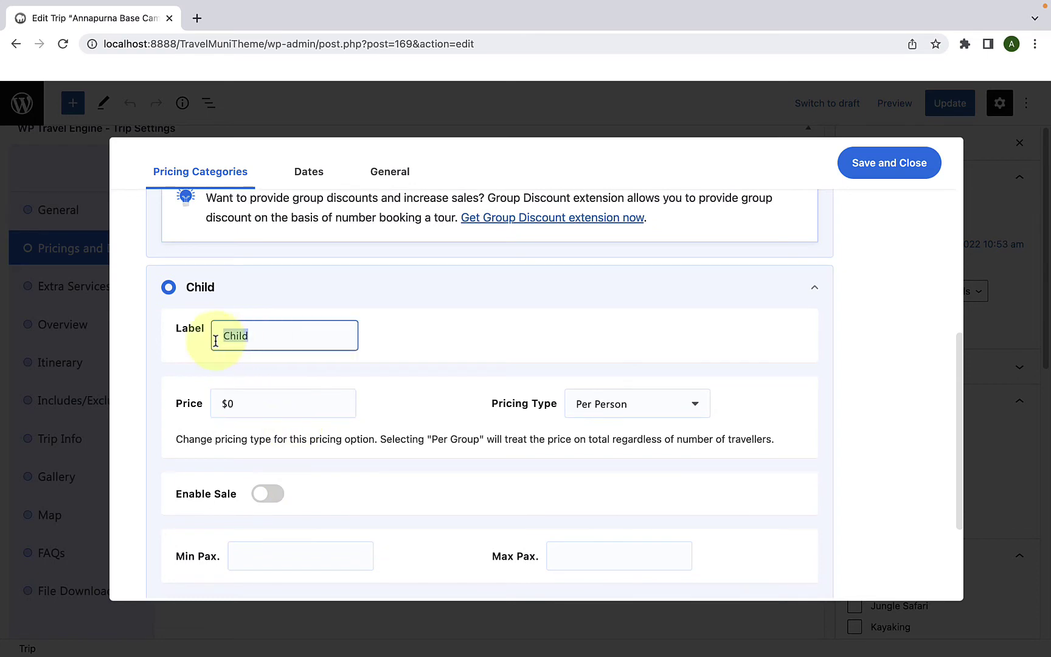
left_click(261, 329)
scroll(263, 330, "up", 1)
scroll(263, 329, "up", 5)
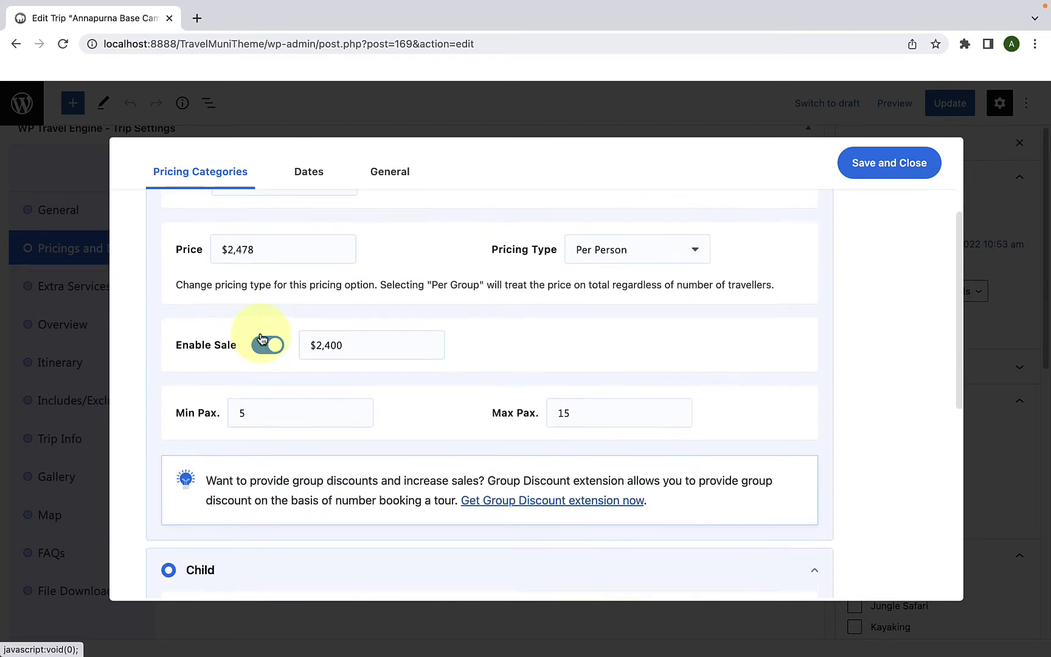
left_click_drag(277, 263, 204, 269)
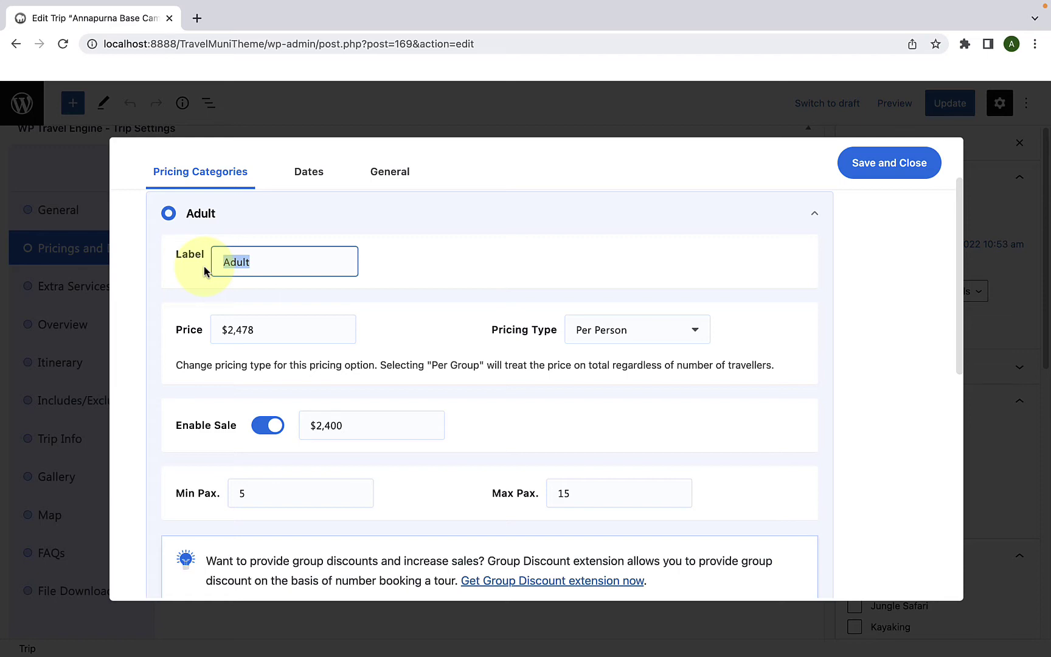
scroll(298, 365, "down", 5)
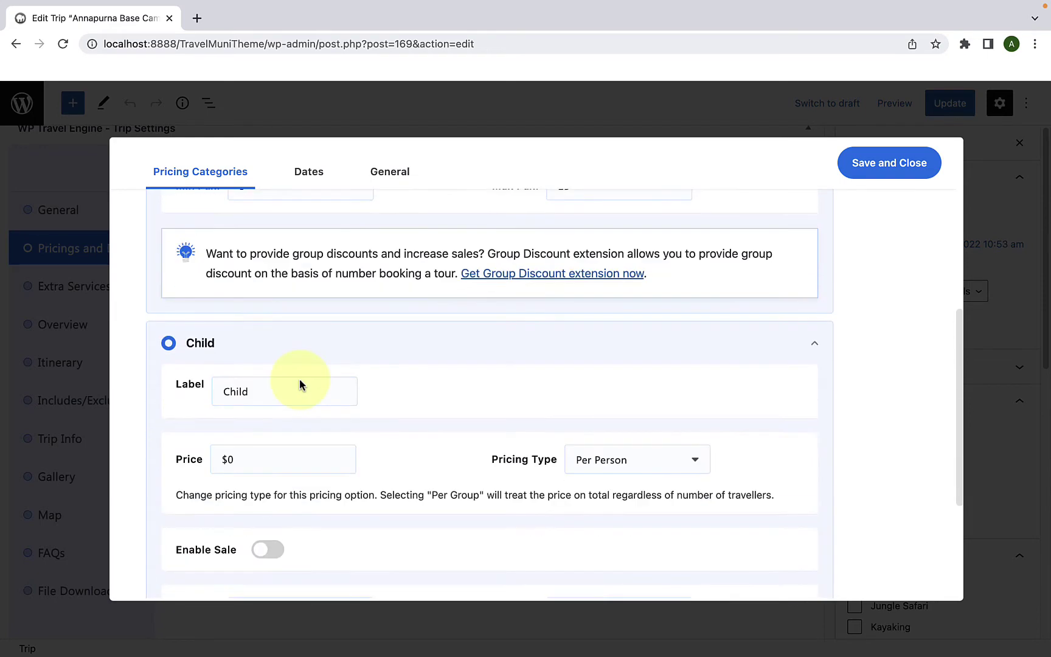
scroll(298, 365, "up", 5)
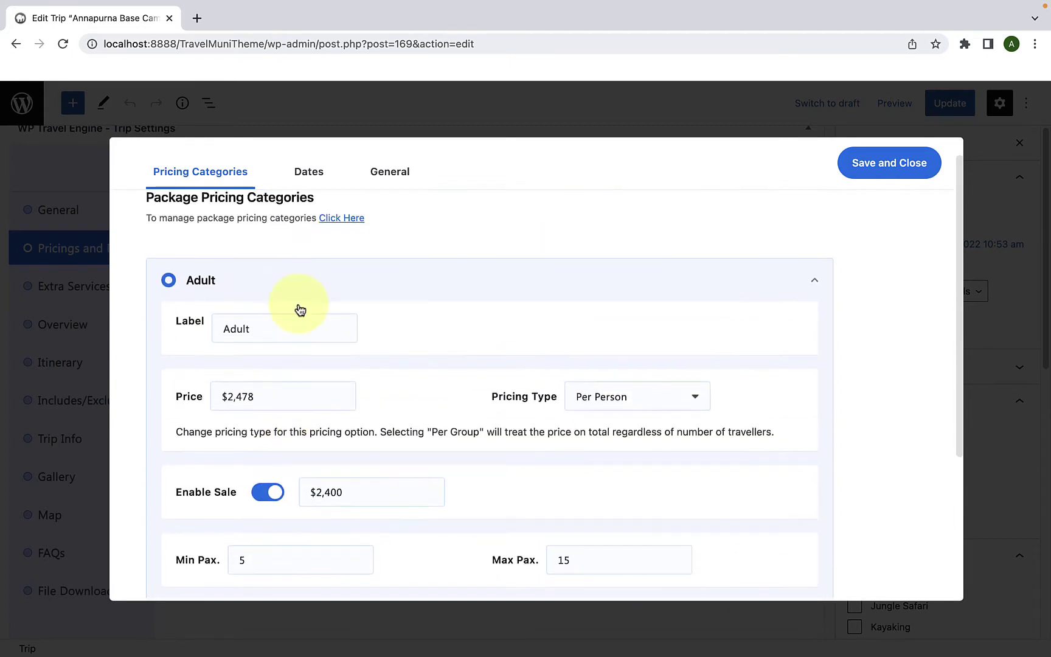
scroll(298, 307, "up", 1)
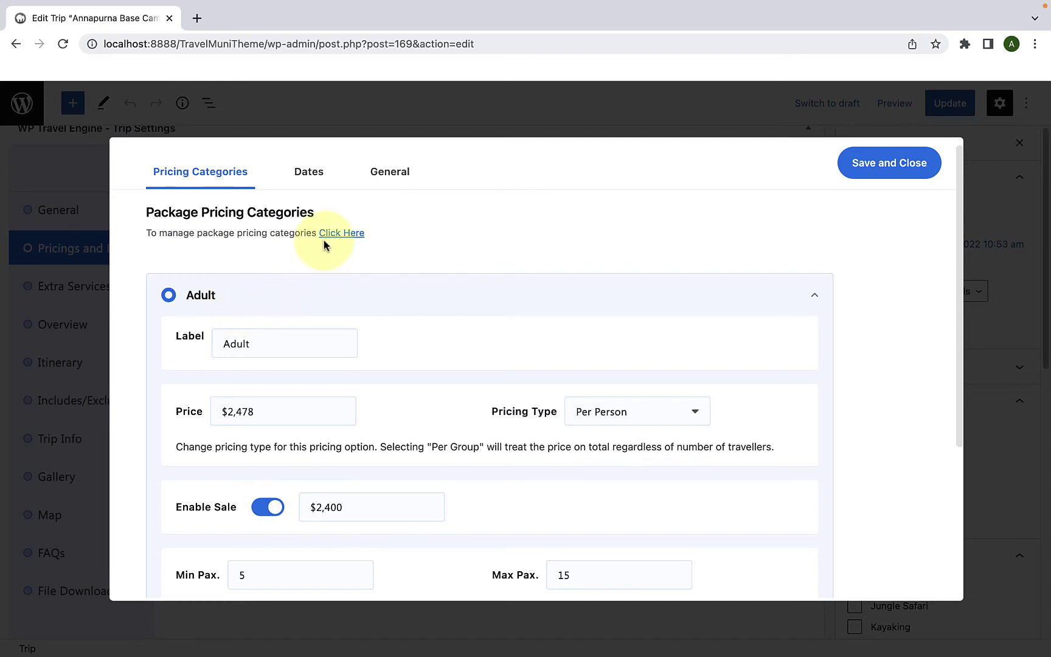
Open the page for managing package pricing categories in a new browser tab and switch to it.
right_click(358, 238)
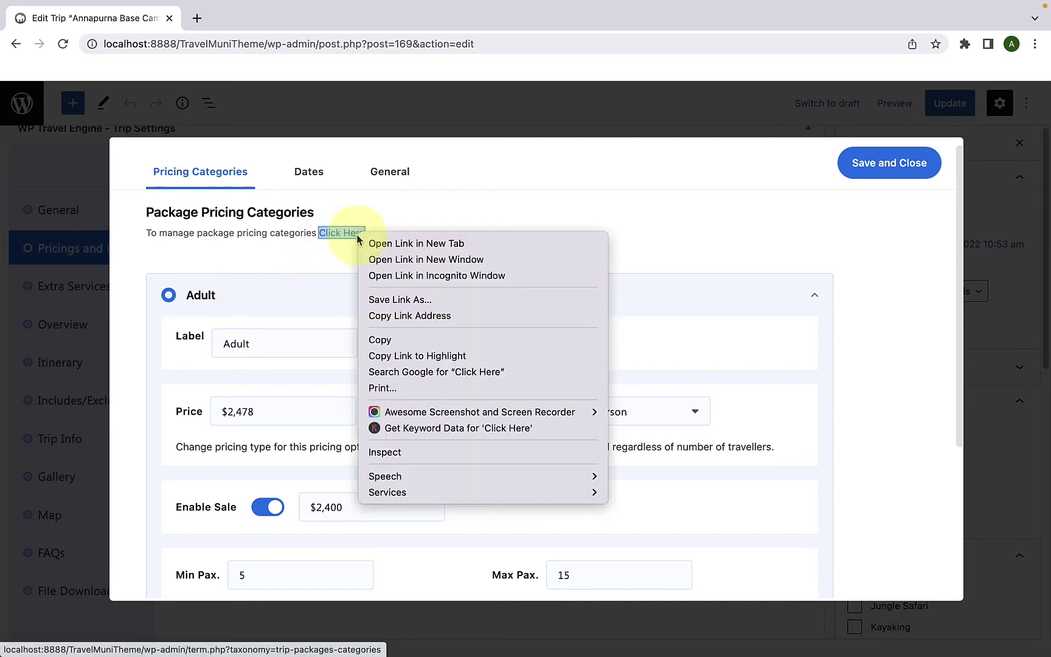
left_click(387, 242)
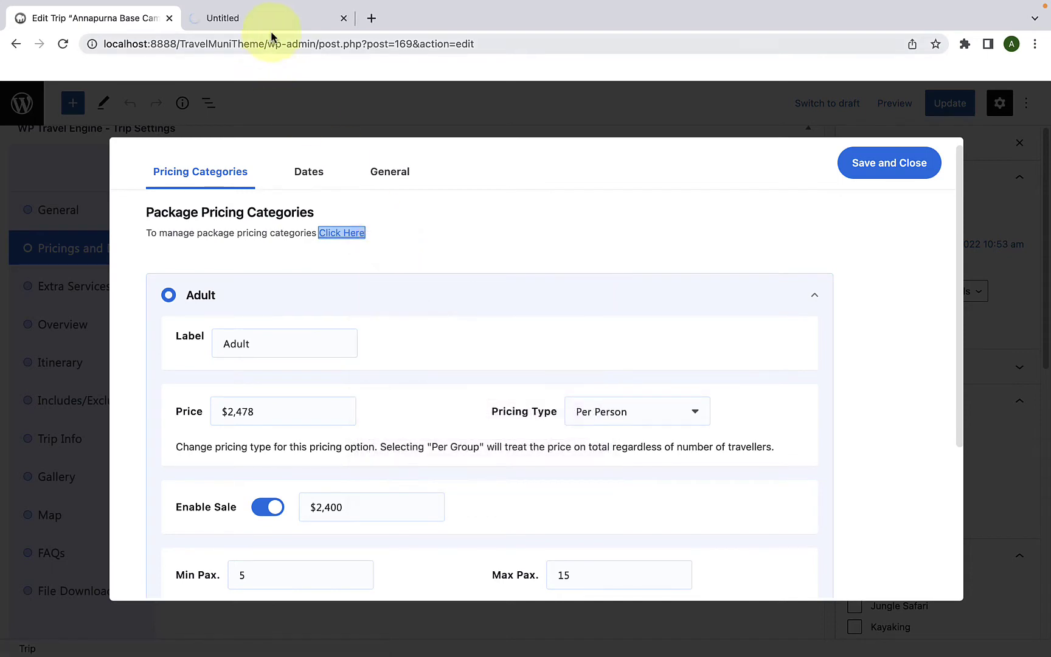
left_click(271, 18)
scroll(362, 240, "down", 1)
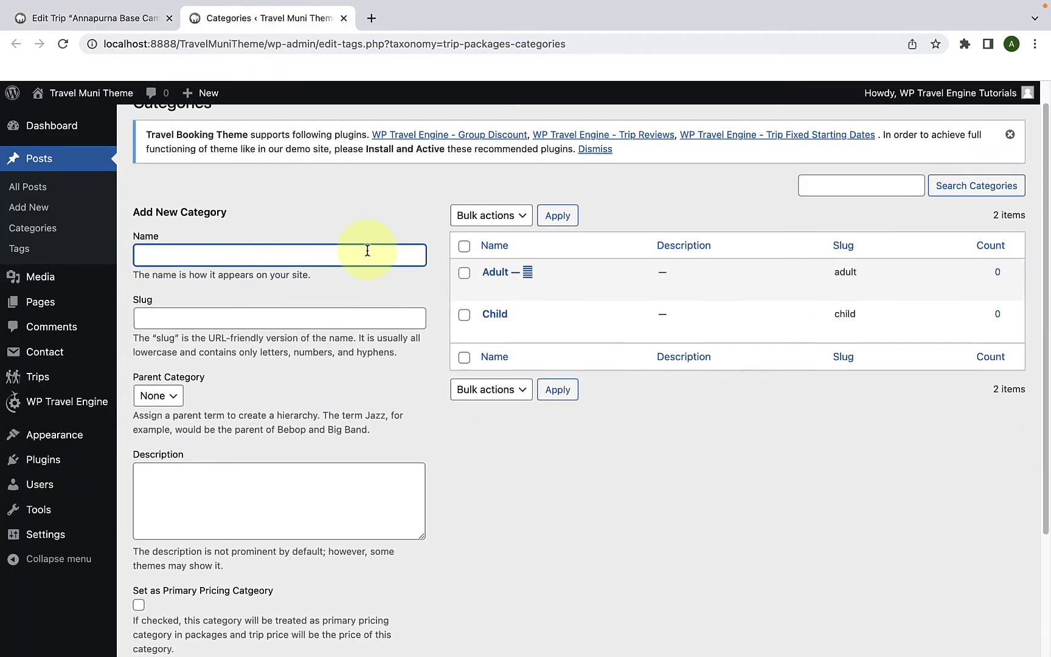
mouse_move(462, 266)
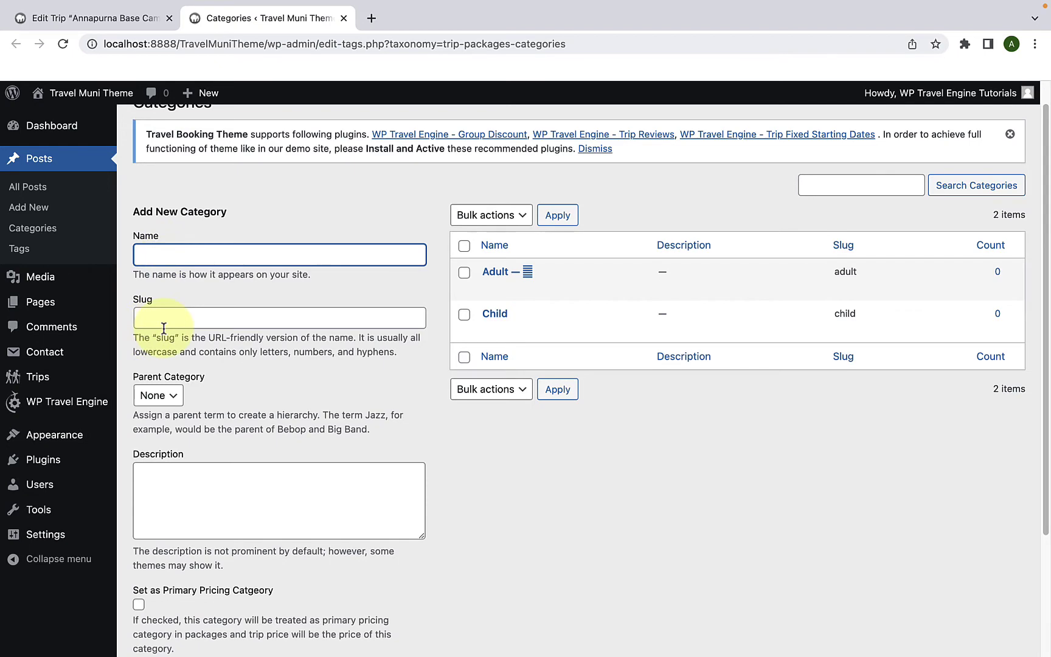
Fill in the new category form with the name Teens and the slug teens.
scroll(173, 426, "down", 1)
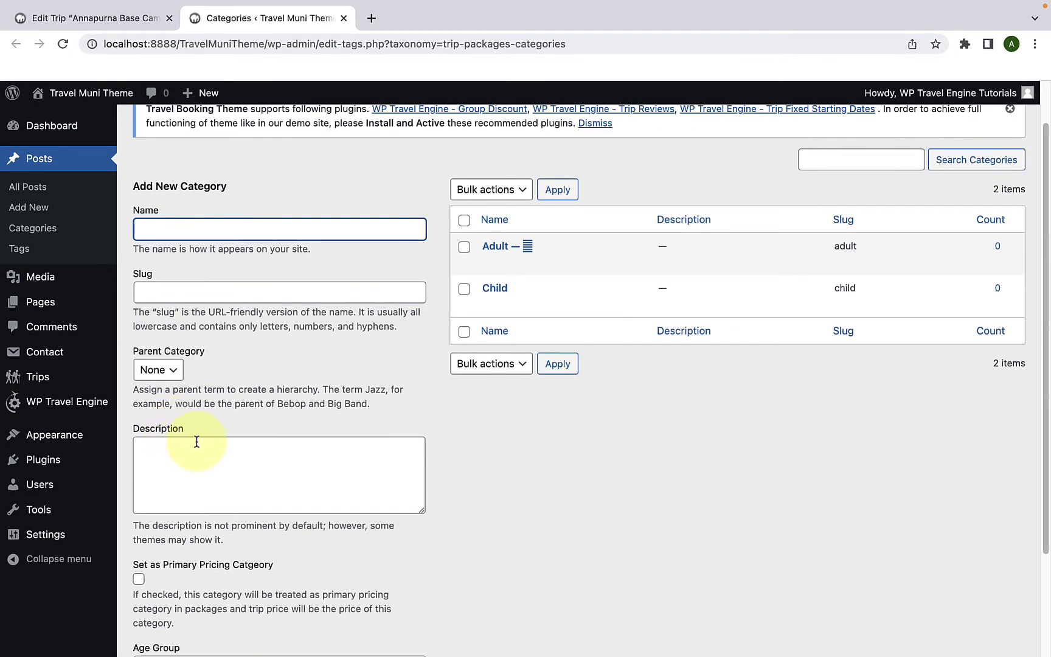
scroll(197, 442, "down", 5)
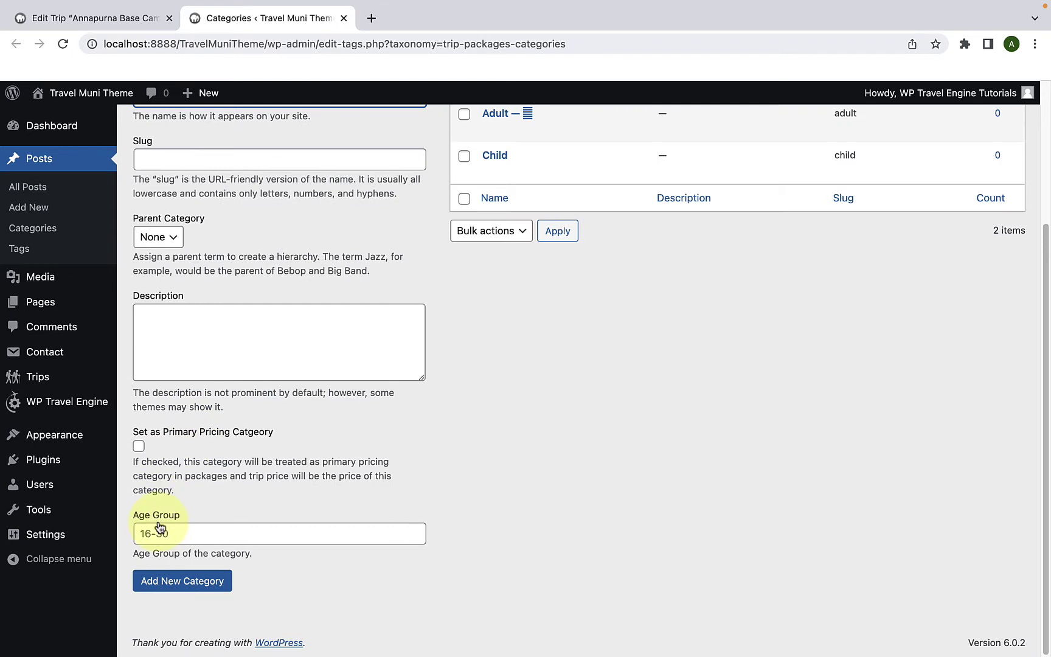
scroll(162, 522, "up", 4)
left_click(189, 214)
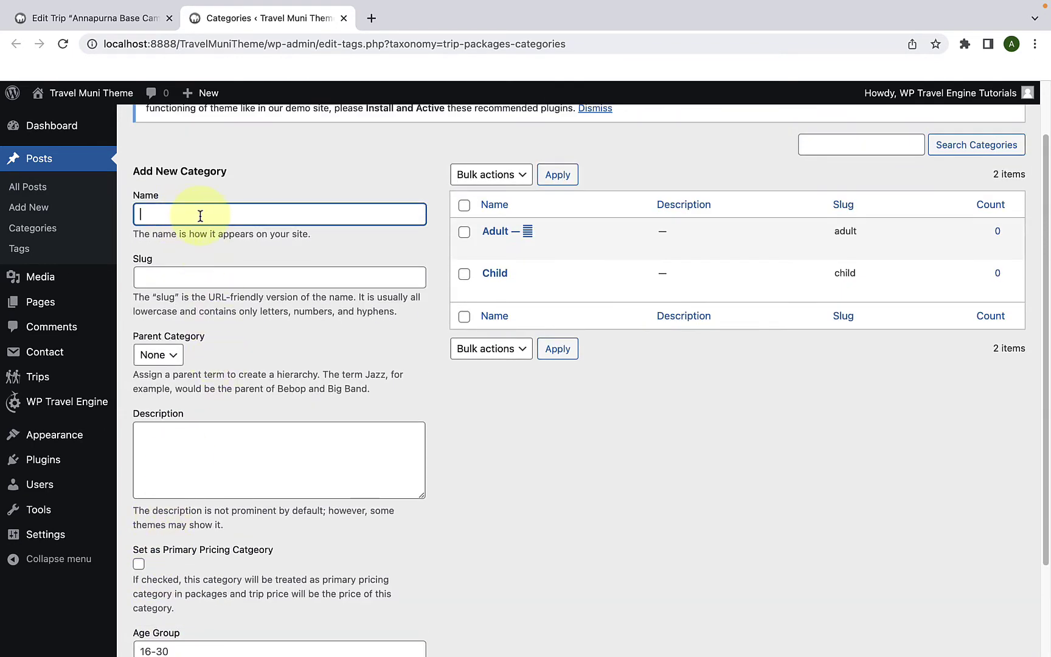
type("Teens")
left_click(175, 285)
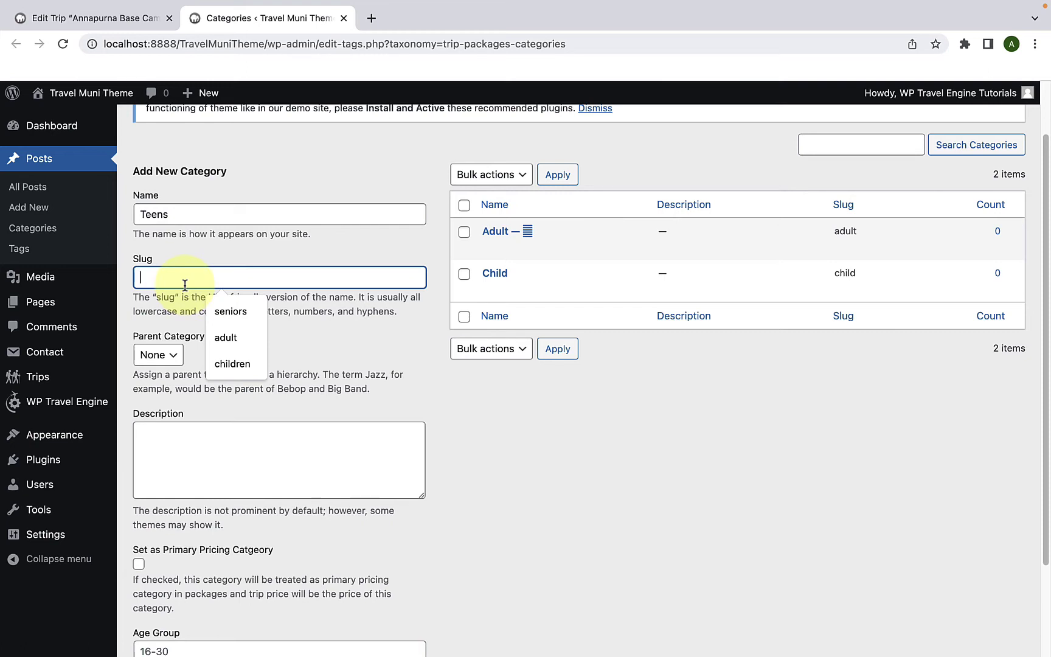
type("tee")
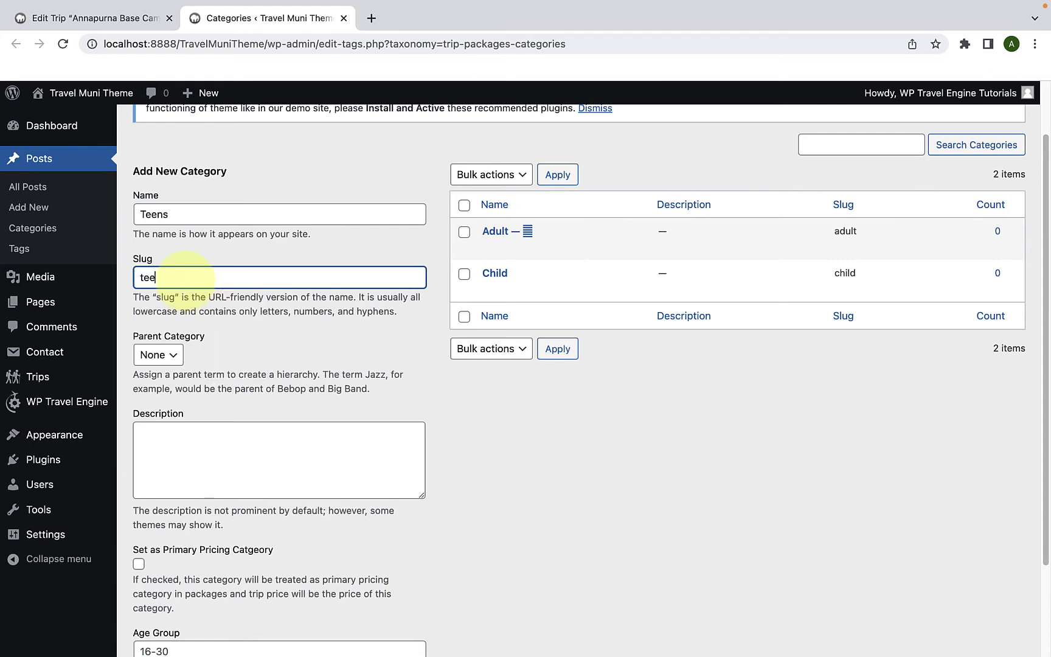
type("ns")
Set the new category's age group to 13-19 and add the category.
scroll(167, 353, "down", 1)
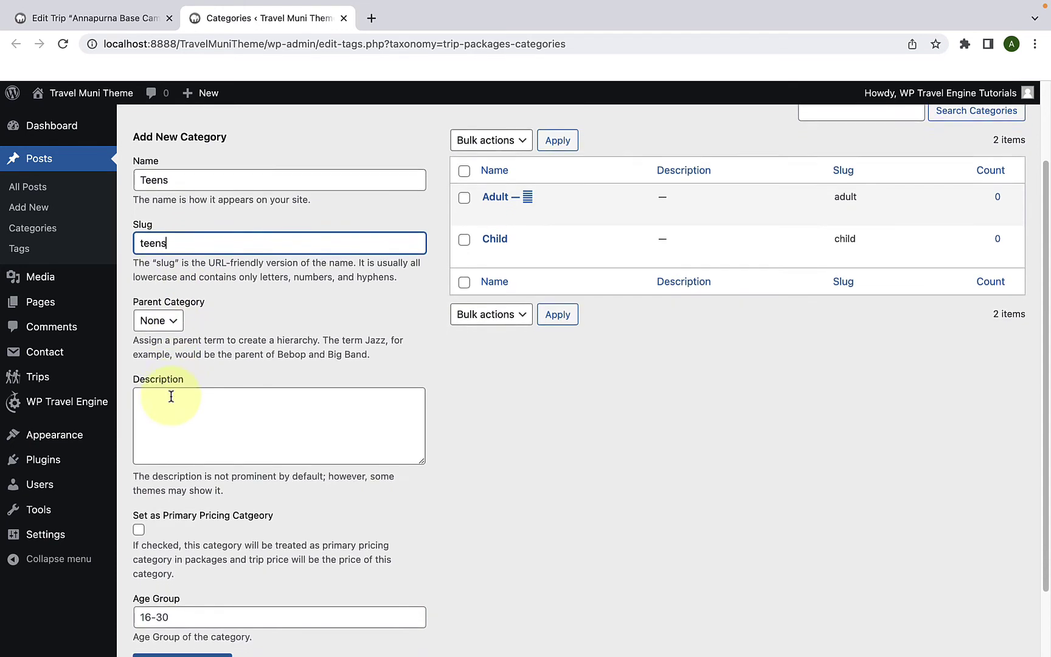
scroll(176, 428, "down", 2)
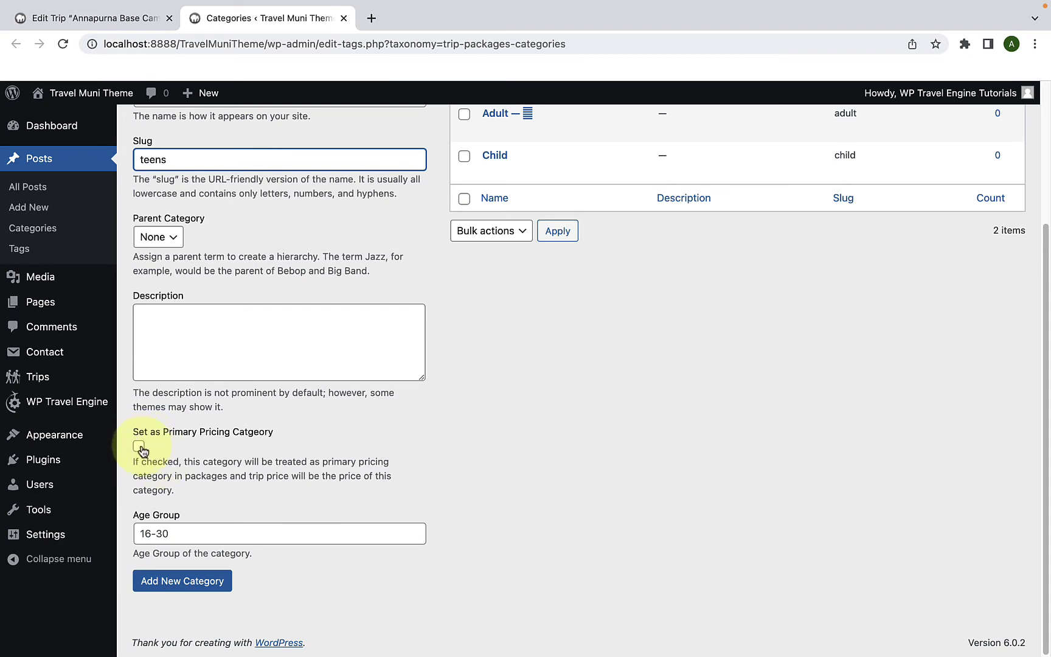
left_click(165, 533)
type("1")
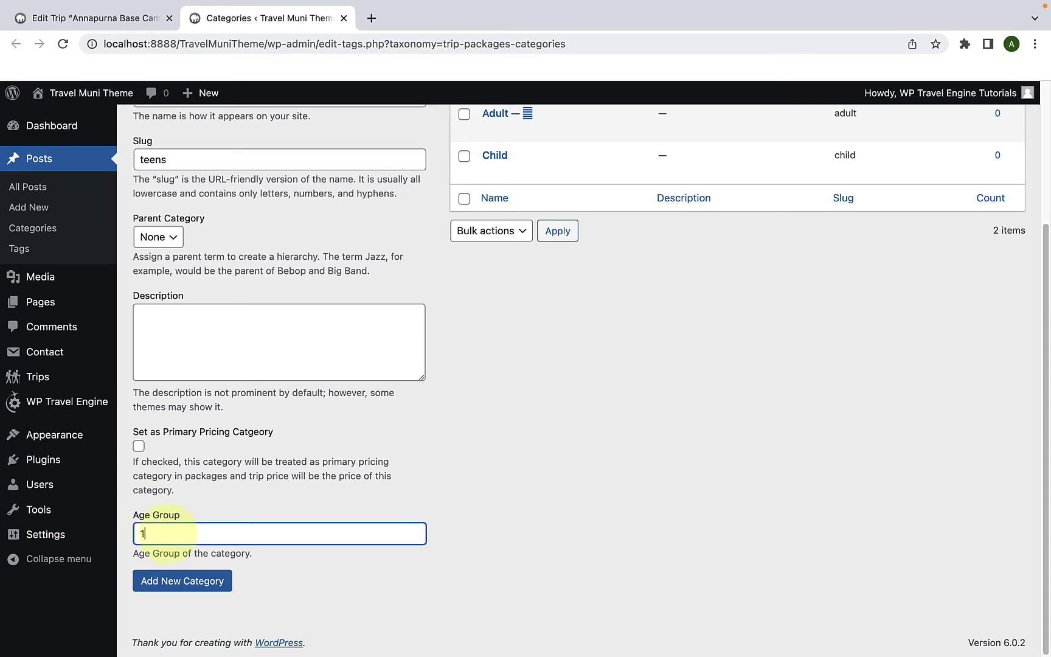
type("3-19")
left_click(174, 590)
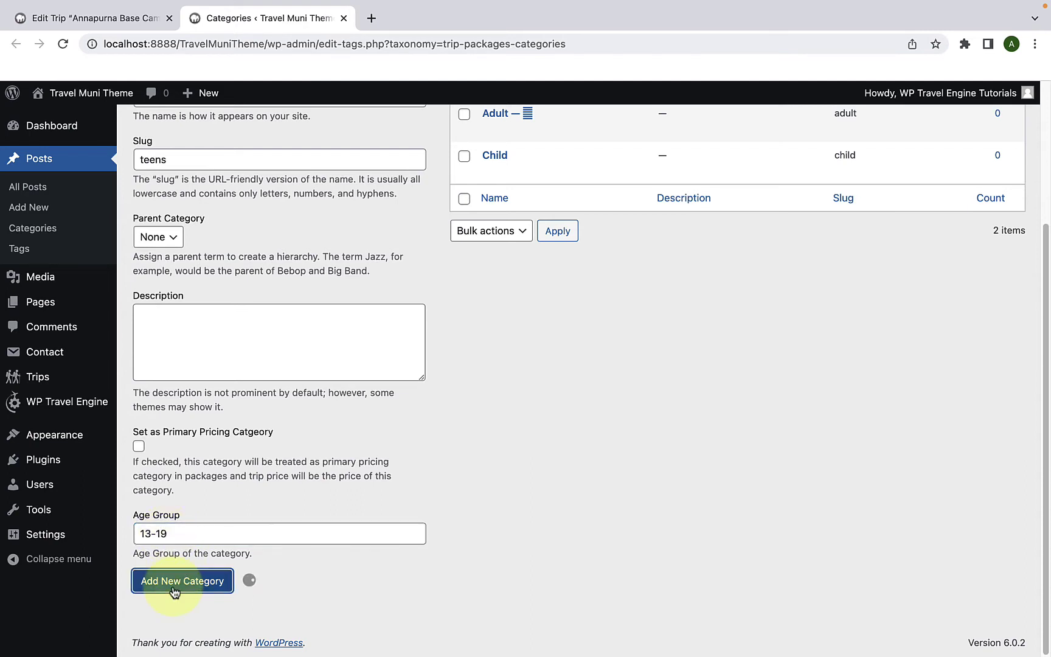
scroll(182, 587, "up", 2)
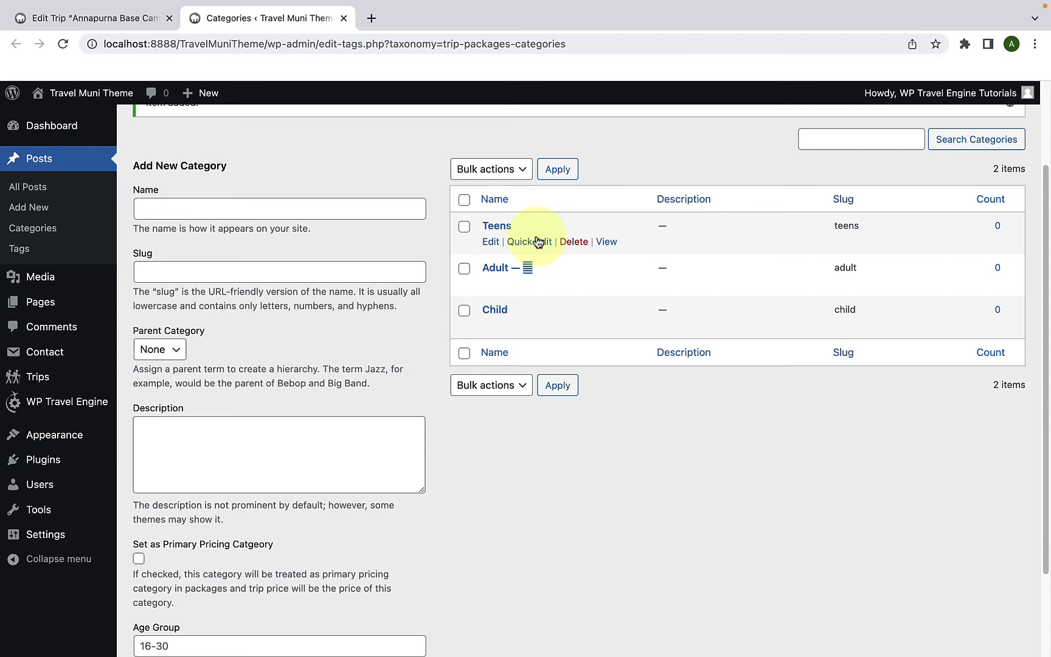
Return to the trip editor's browser tab and check which pricing categories the Budget package shows.
left_click(127, 24)
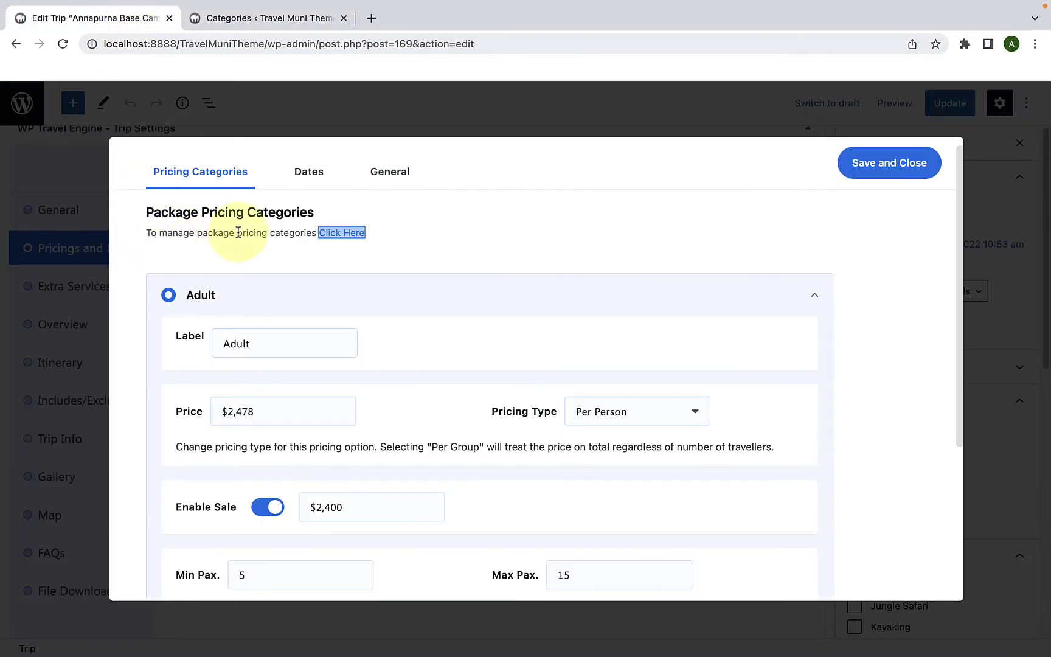
scroll(219, 352, "down", 4)
left_click(249, 499)
scroll(277, 450, "down", 2)
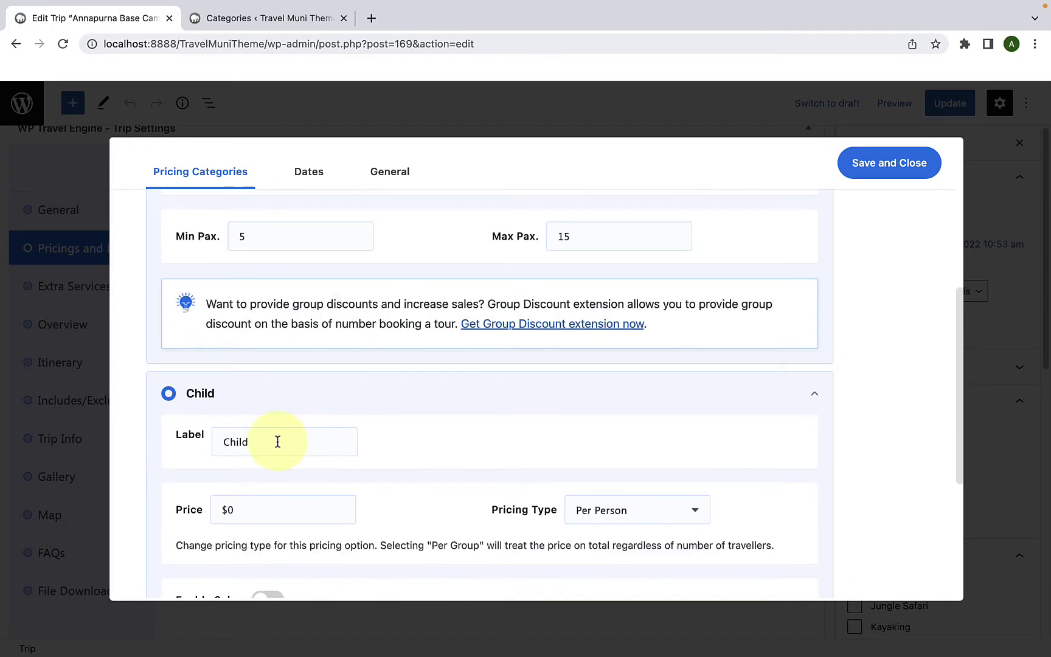
scroll(282, 439, "up", 5)
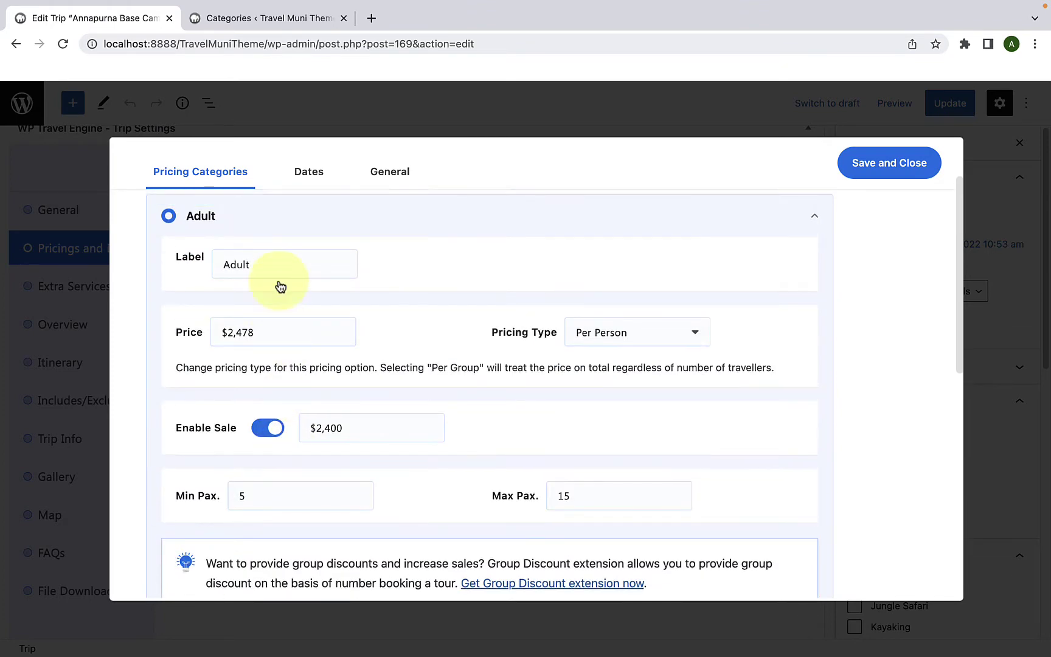
Open the Adult category for editing on the categories page and change its name to Seniors.
left_click(266, 17)
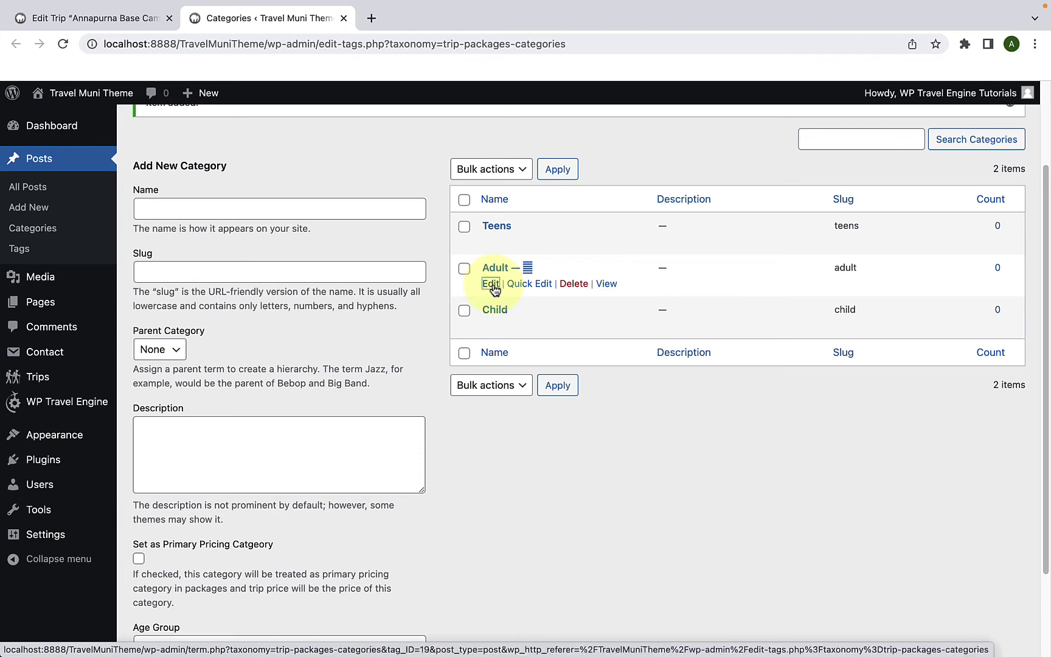
left_click(493, 285)
double_click(312, 223)
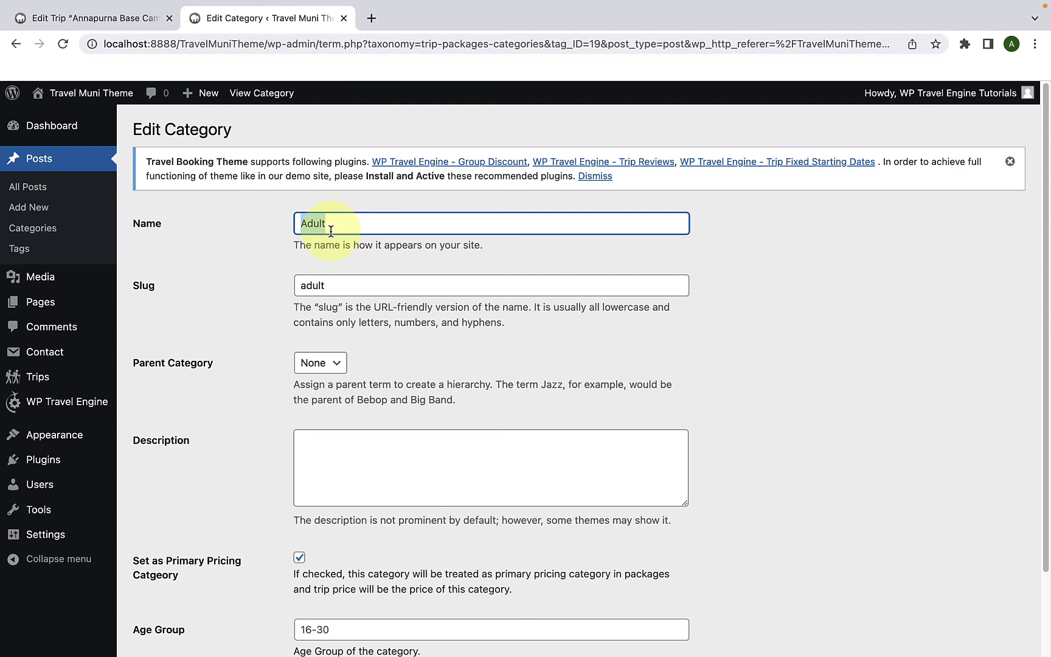
key("BackSpace")
type("S")
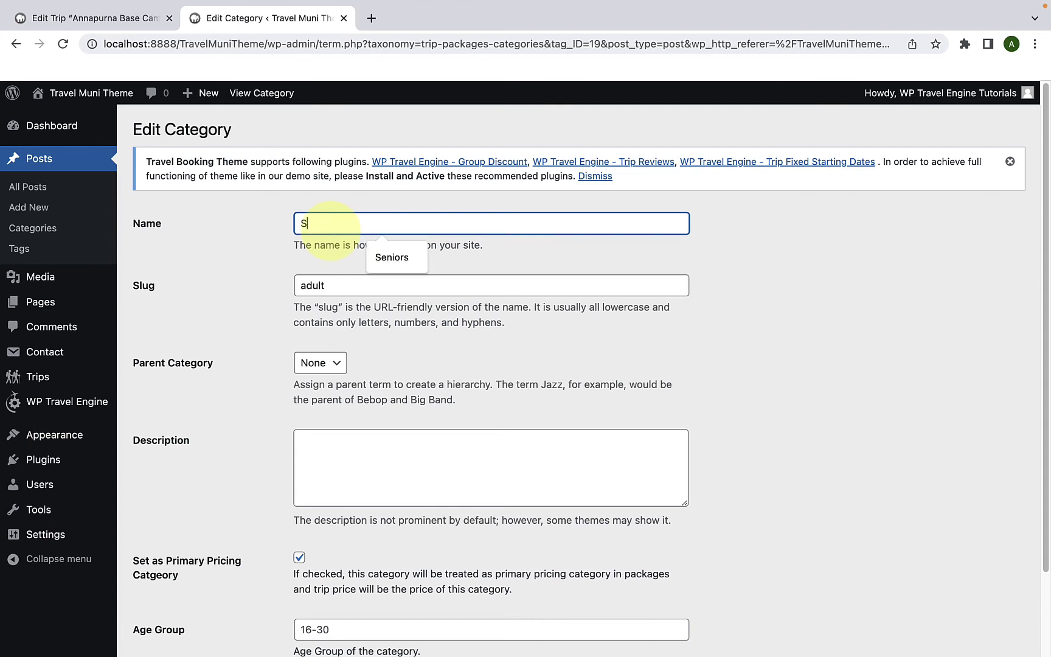
type("eniors")
Change the category's slug to seniors and update the category.
left_click(340, 289)
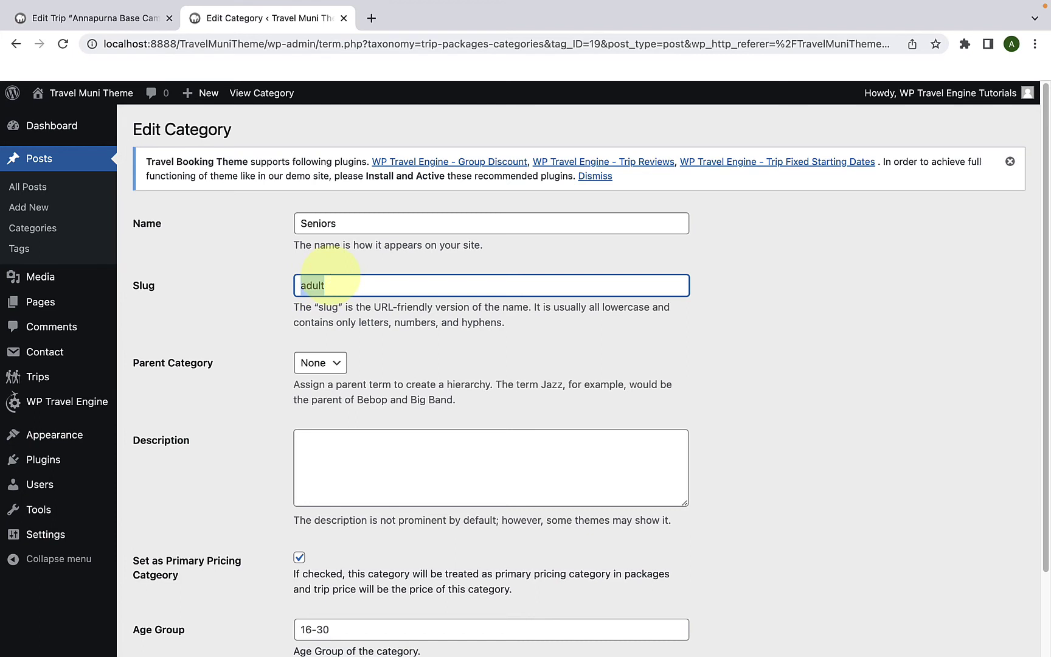
type("seni")
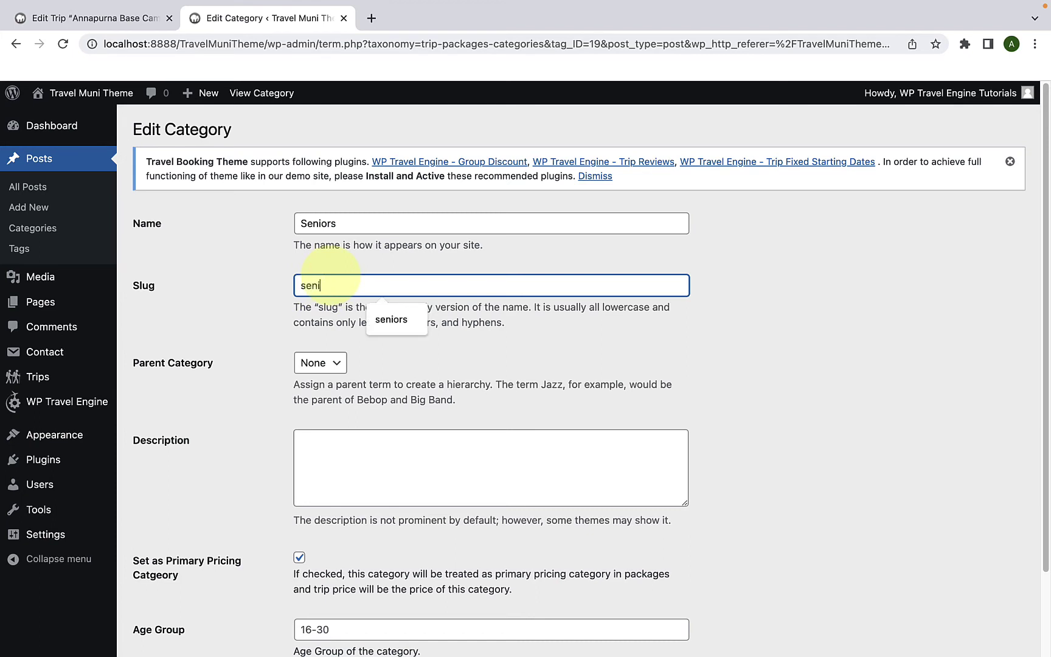
type("ors")
scroll(324, 340, "down", 3)
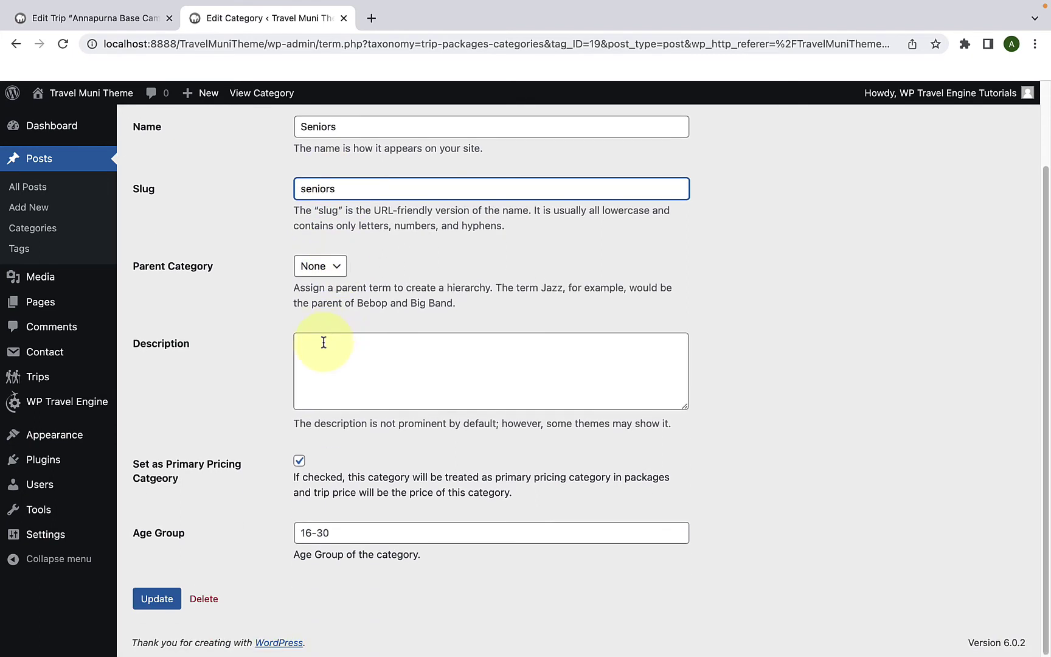
left_click(160, 599)
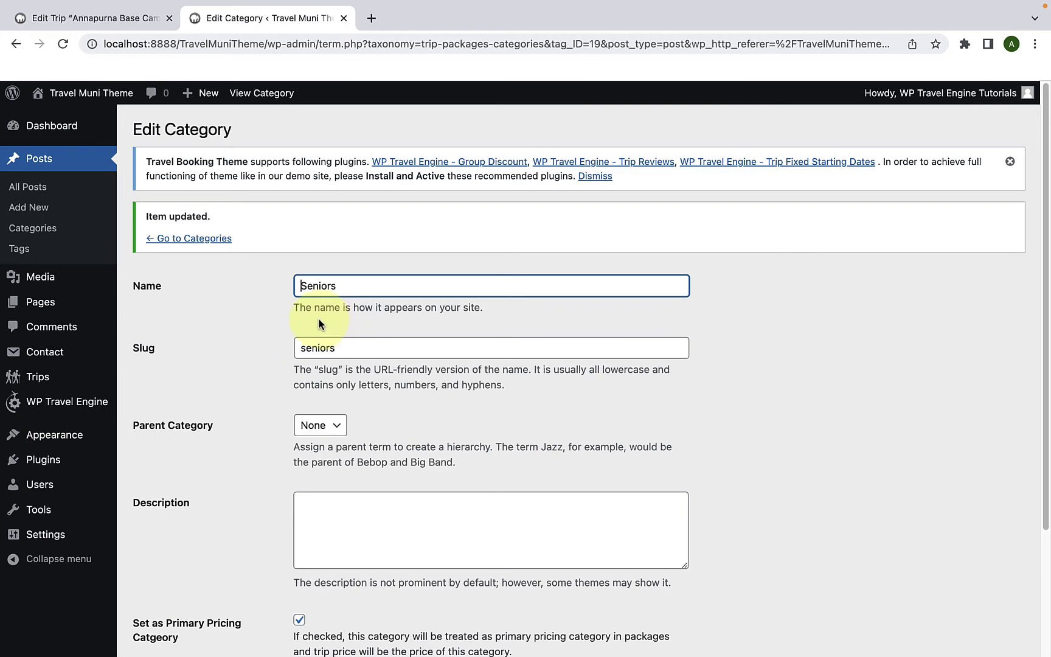
Go back to the category list, and save and close the Budget package's pricing settings in the trip editor's browser tab.
left_click(209, 240)
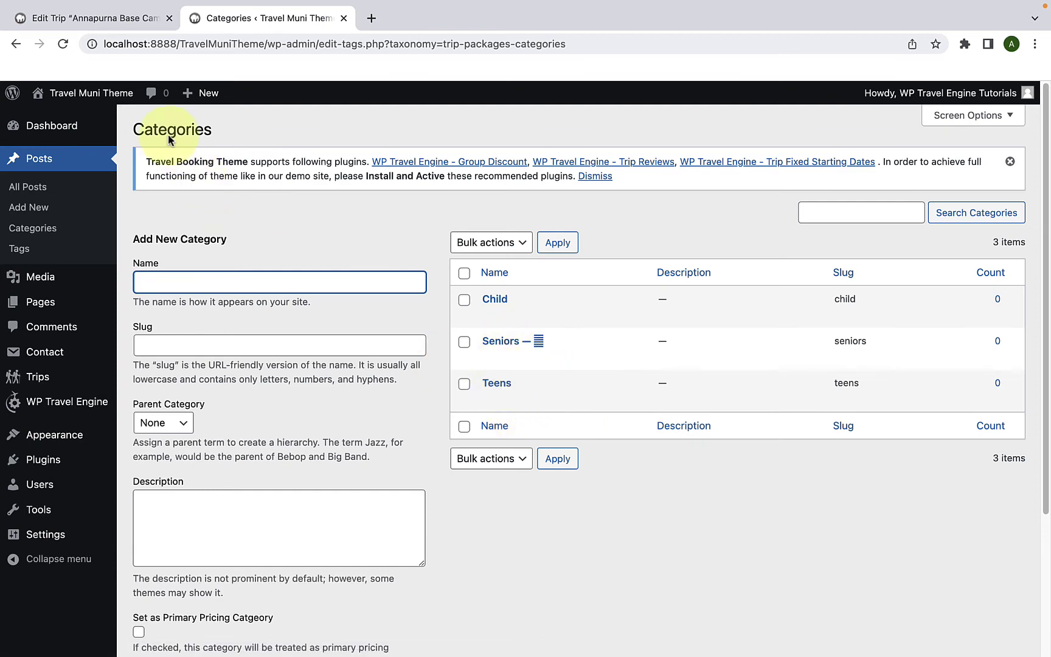
left_click(87, 21)
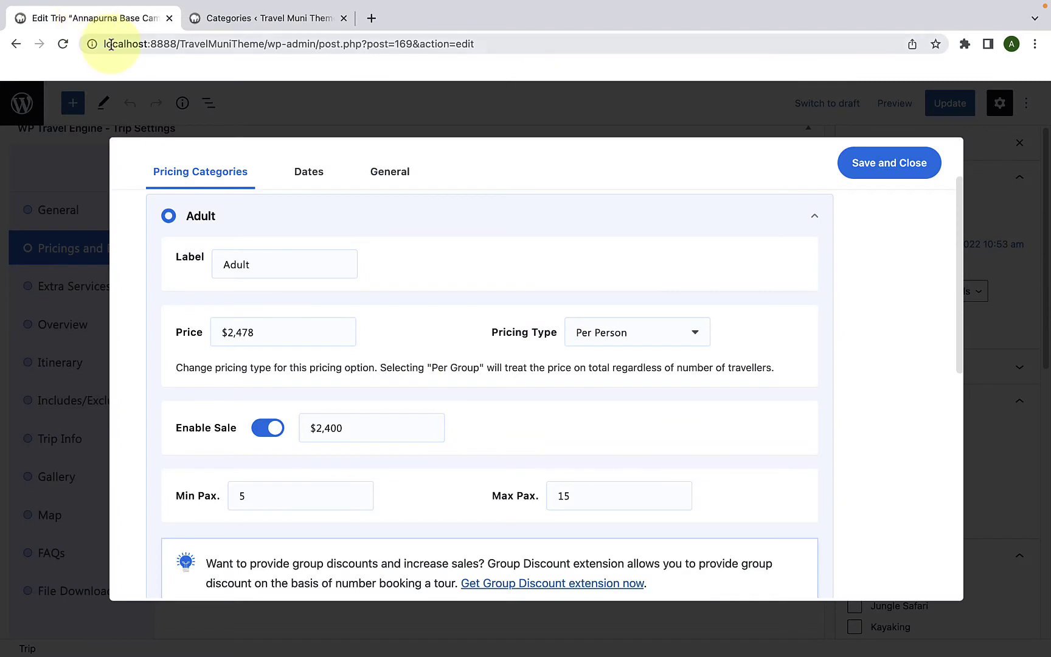
left_click(890, 163)
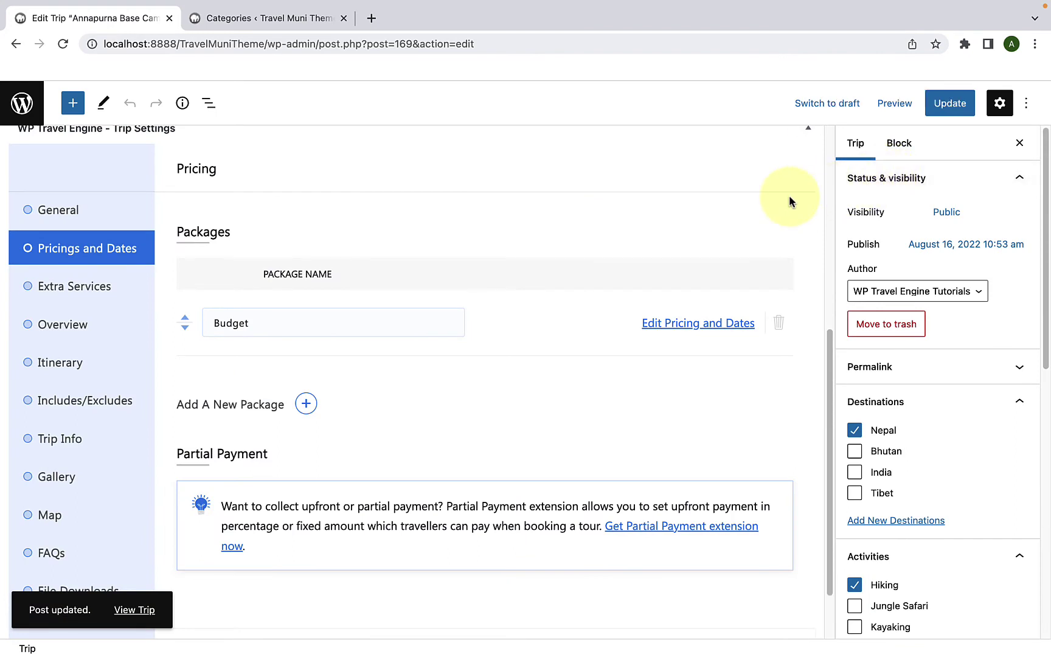
Continue past the trip's pricing section, reload the trip editor and check the Budget package's pricing categories.
scroll(748, 329, "down", 3)
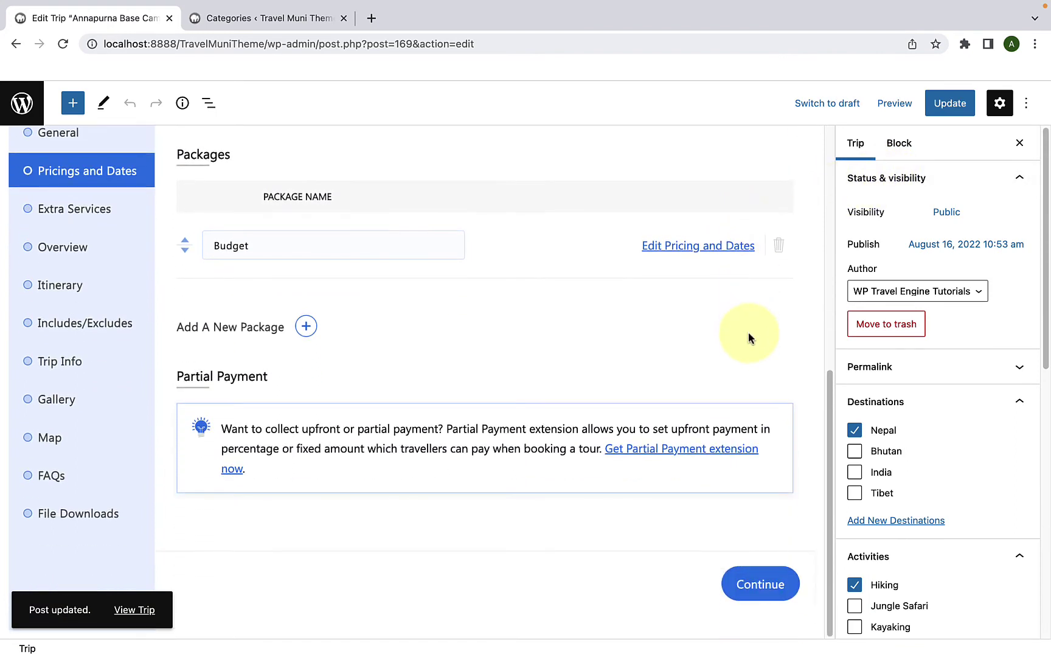
left_click(749, 583)
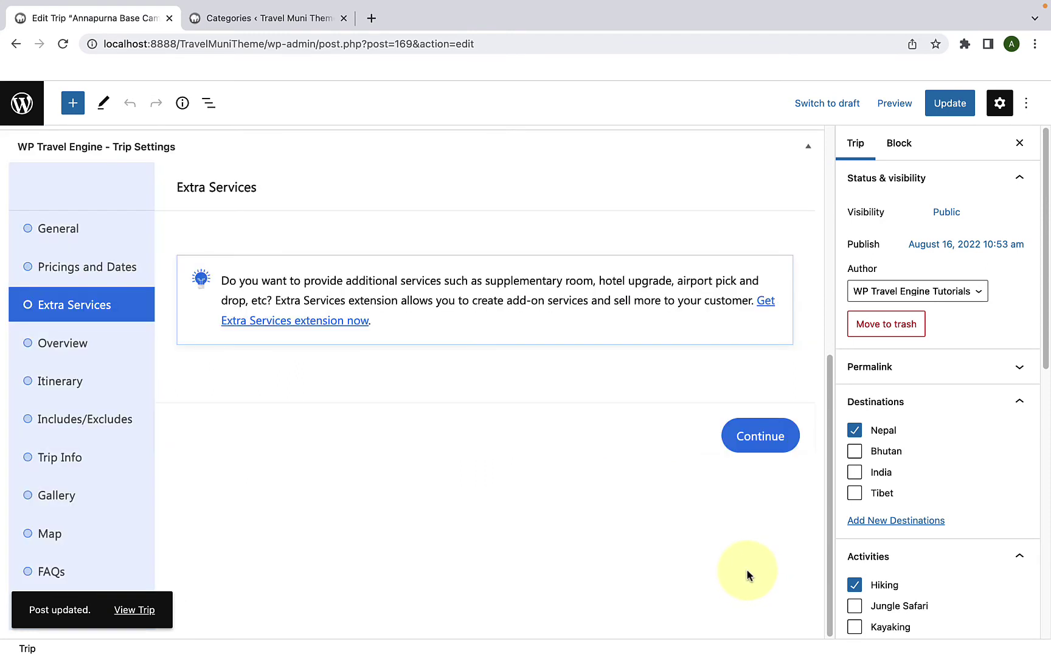
left_click(63, 48)
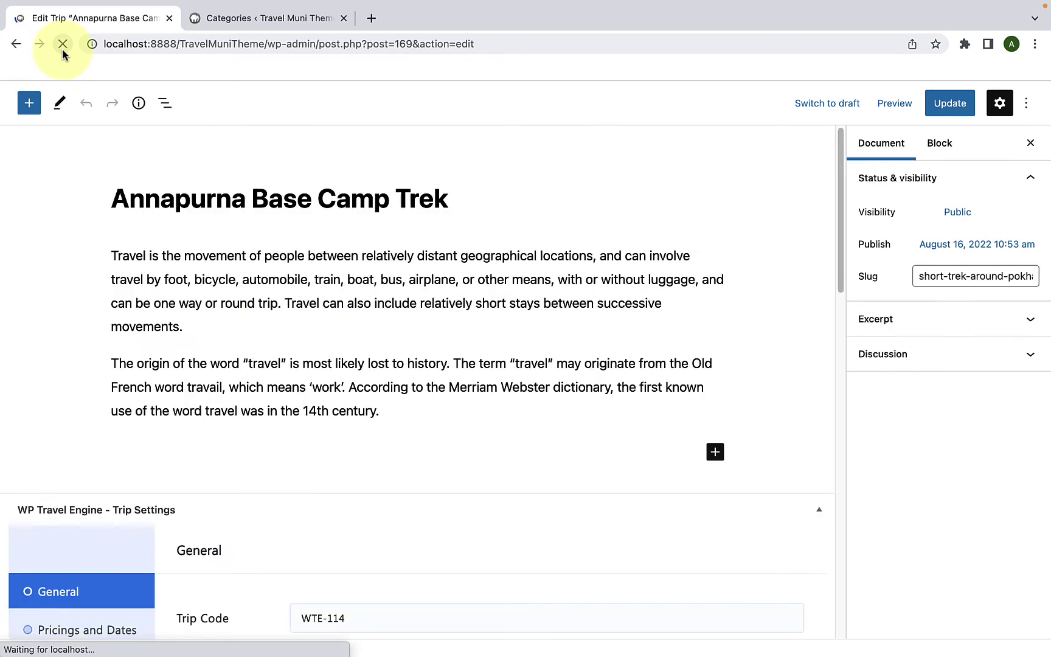
scroll(75, 197, "down", 10)
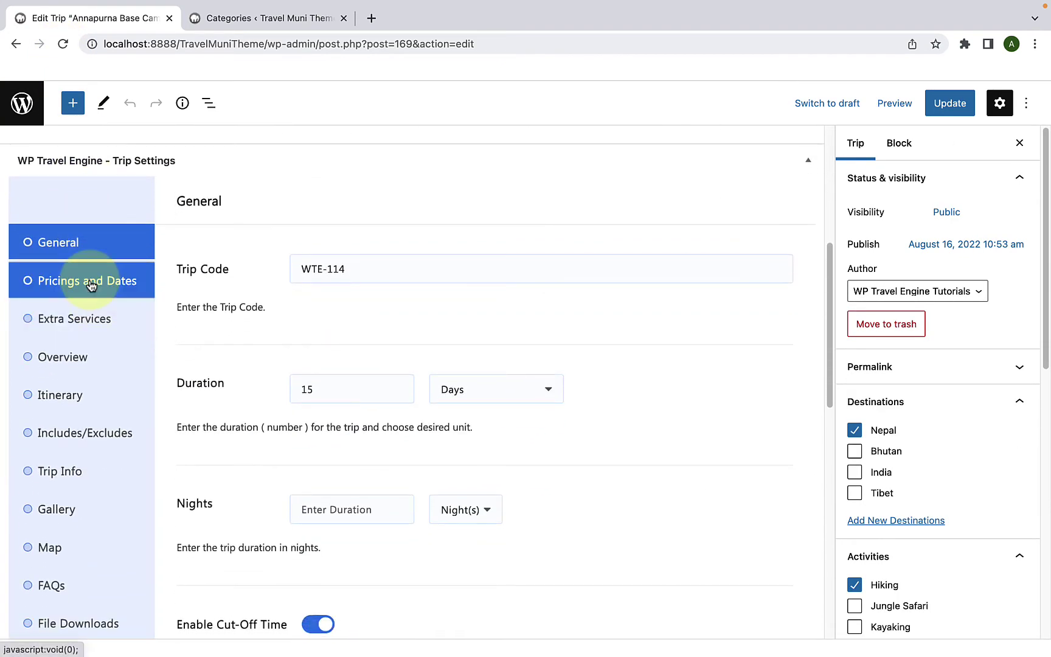
left_click(90, 283)
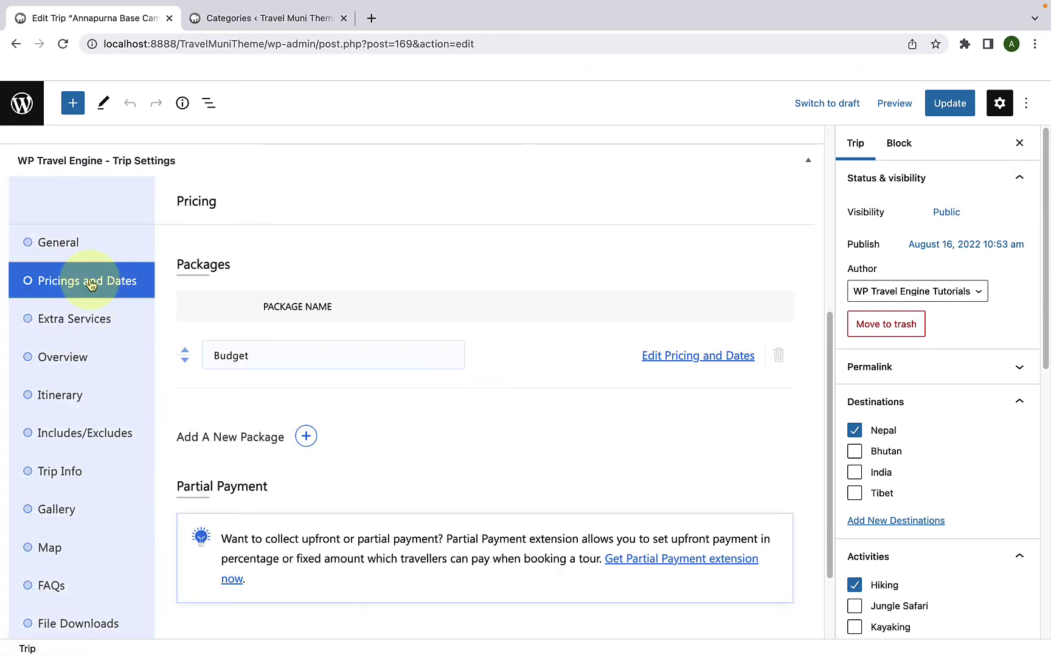
scroll(304, 428, "down", 1)
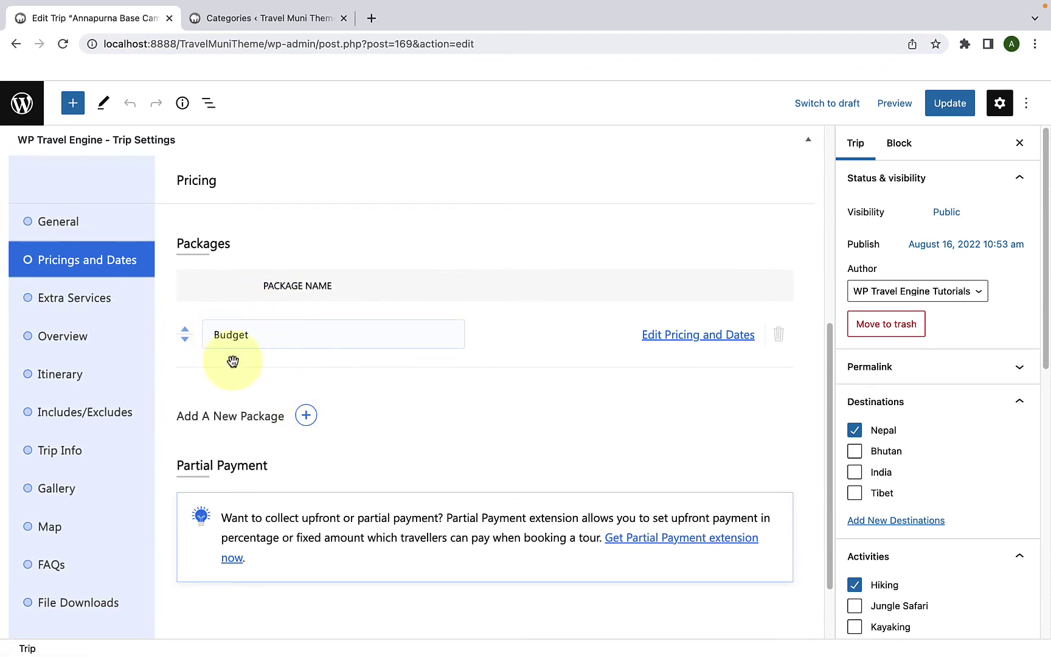
left_click(686, 339)
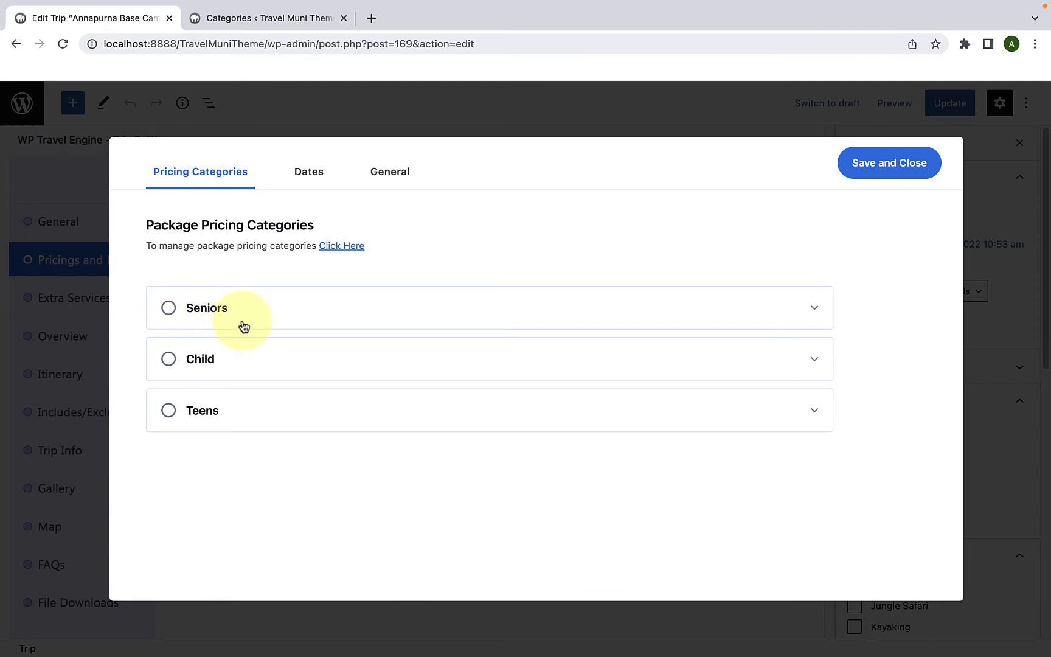
Open the Seniors category for editing on the categories page and change its name to Adult.
left_click(262, 21)
scroll(496, 437, "down", 1)
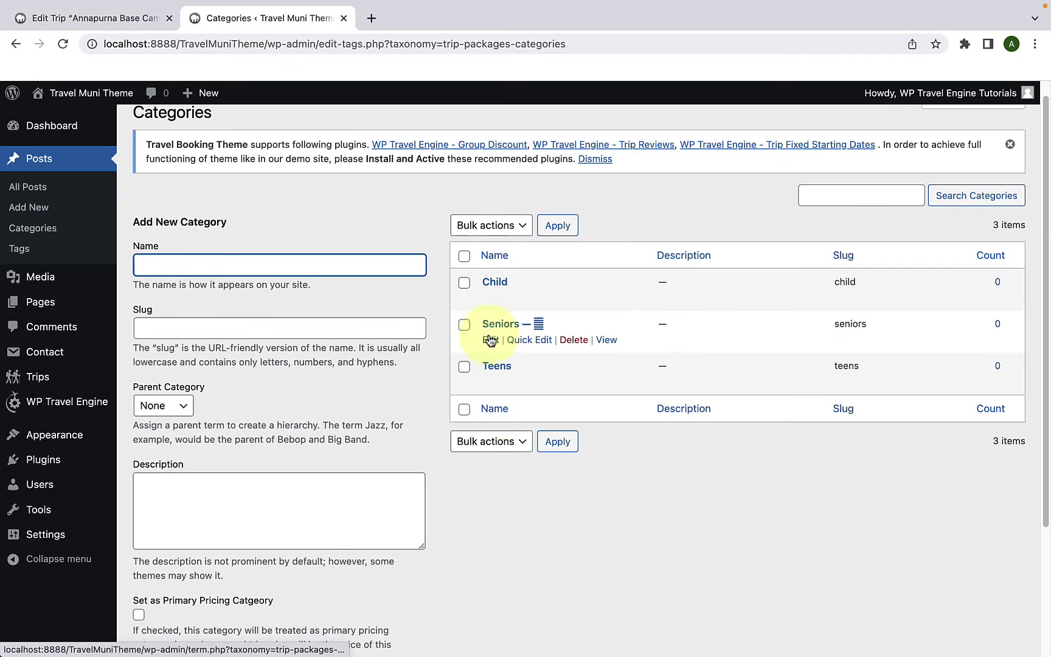
left_click(490, 344)
left_click(490, 341)
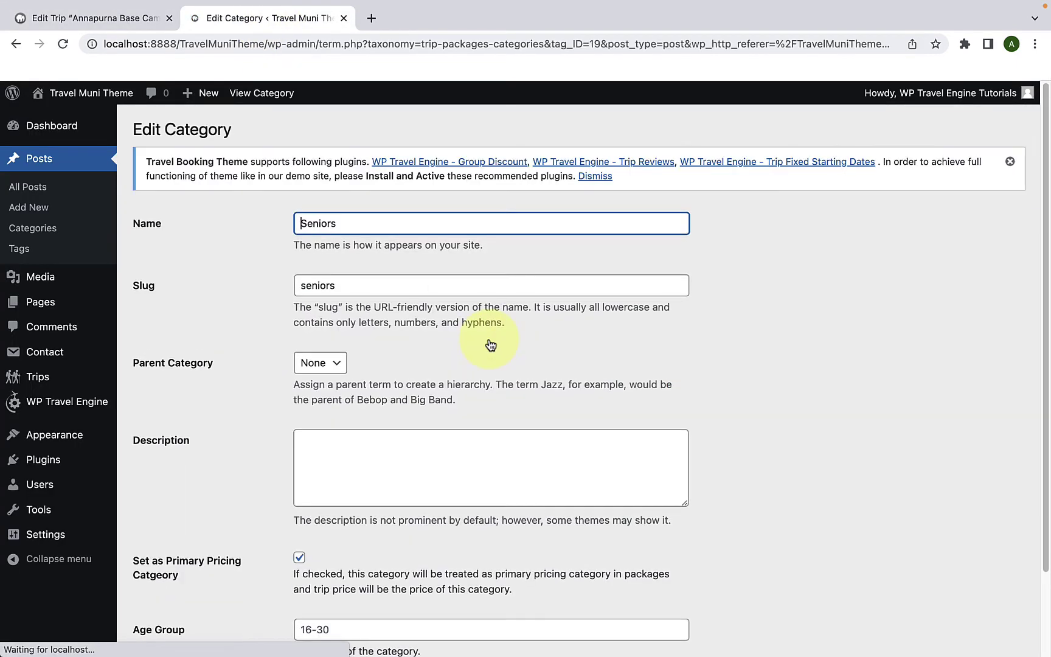
left_click_drag(355, 225, 294, 228)
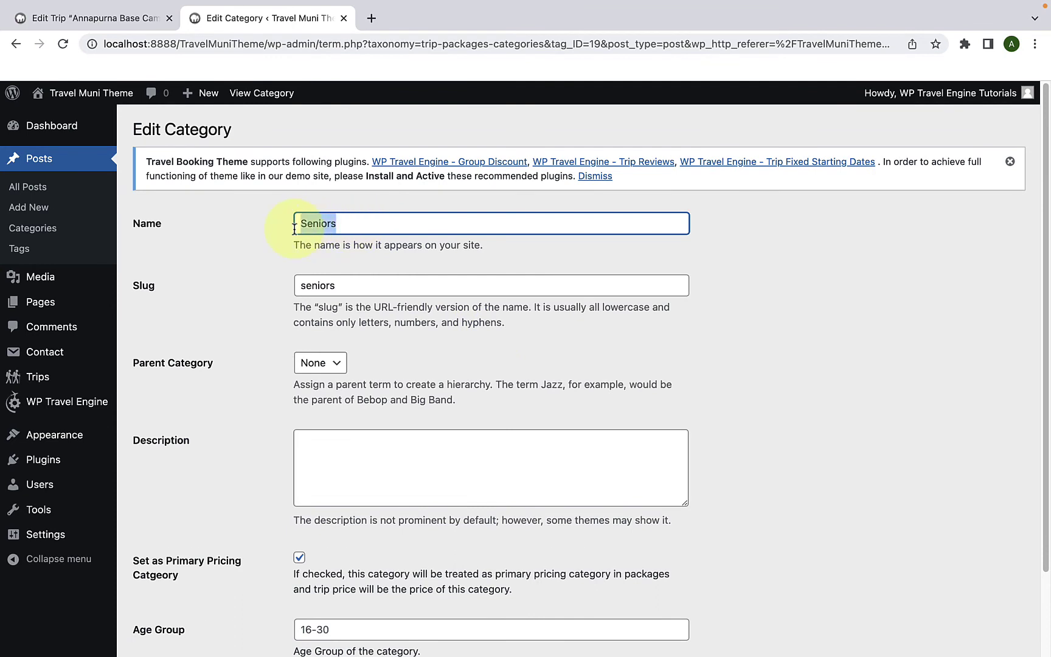
key("BackSpace")
type("A")
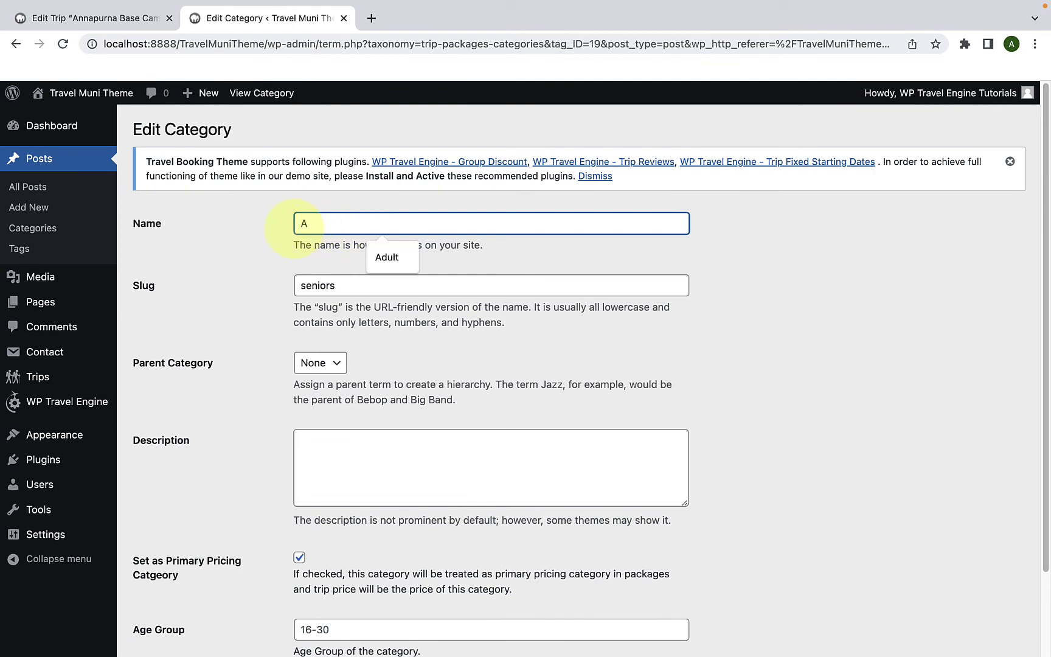
left_click(377, 257)
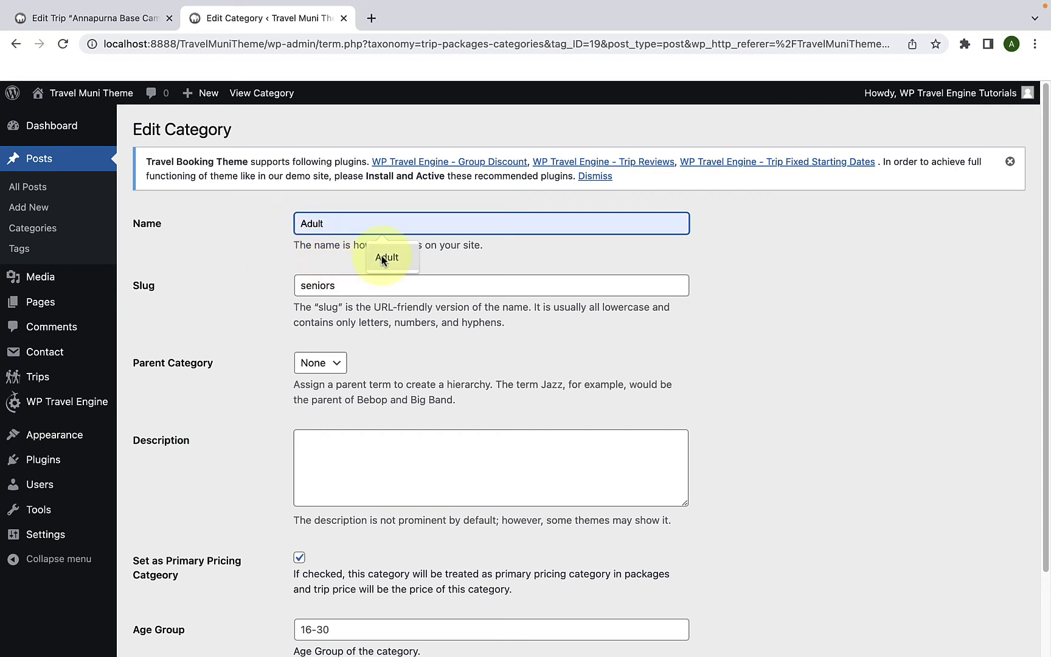
Change the category's slug to adult, update the category and go back to the category list.
double_click(359, 294)
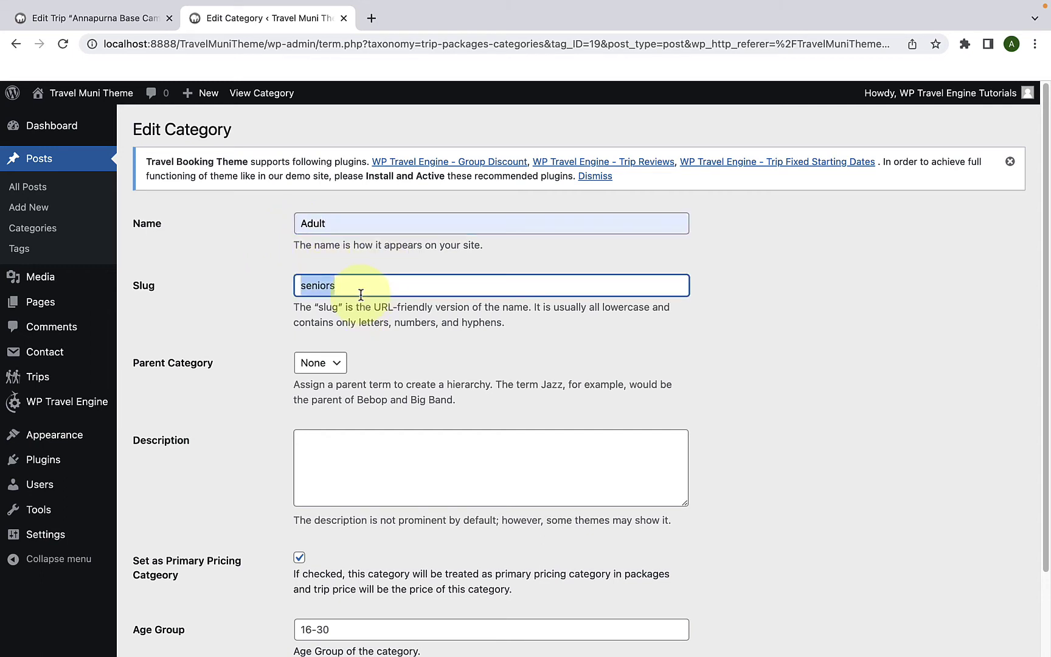
key("BackSpace")
type("a")
left_click(371, 316)
scroll(393, 452, "down", 2)
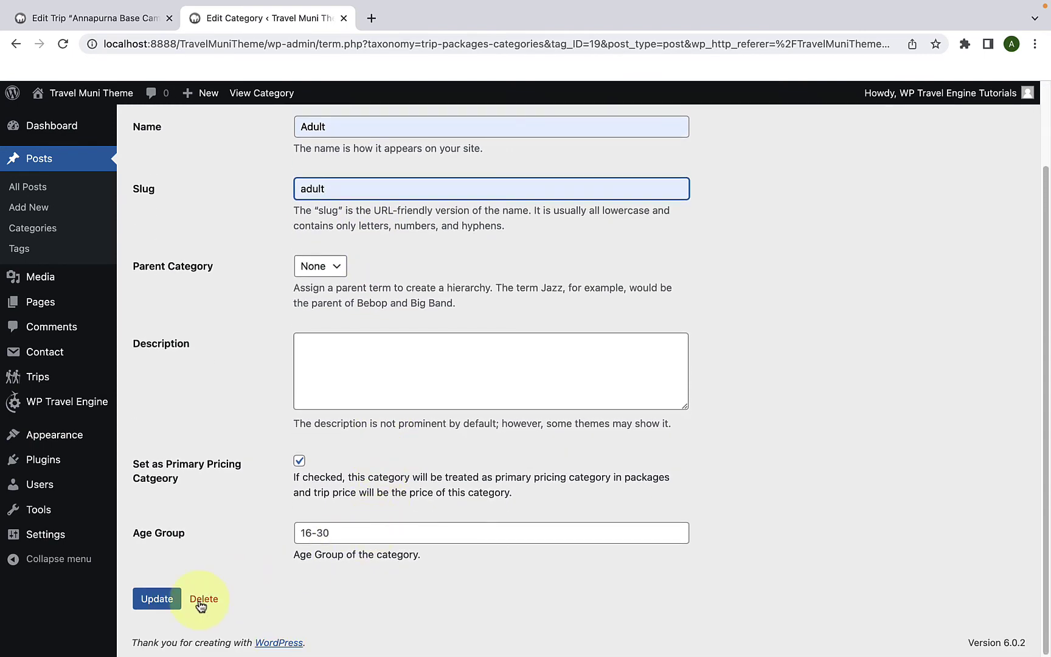
left_click(157, 599)
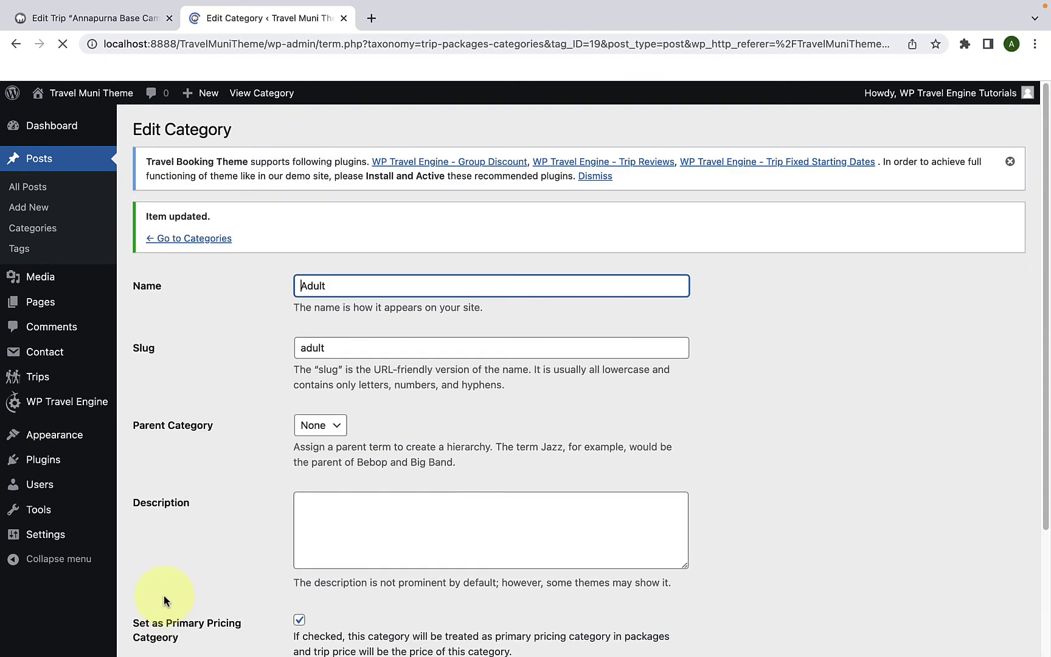
left_click(188, 239)
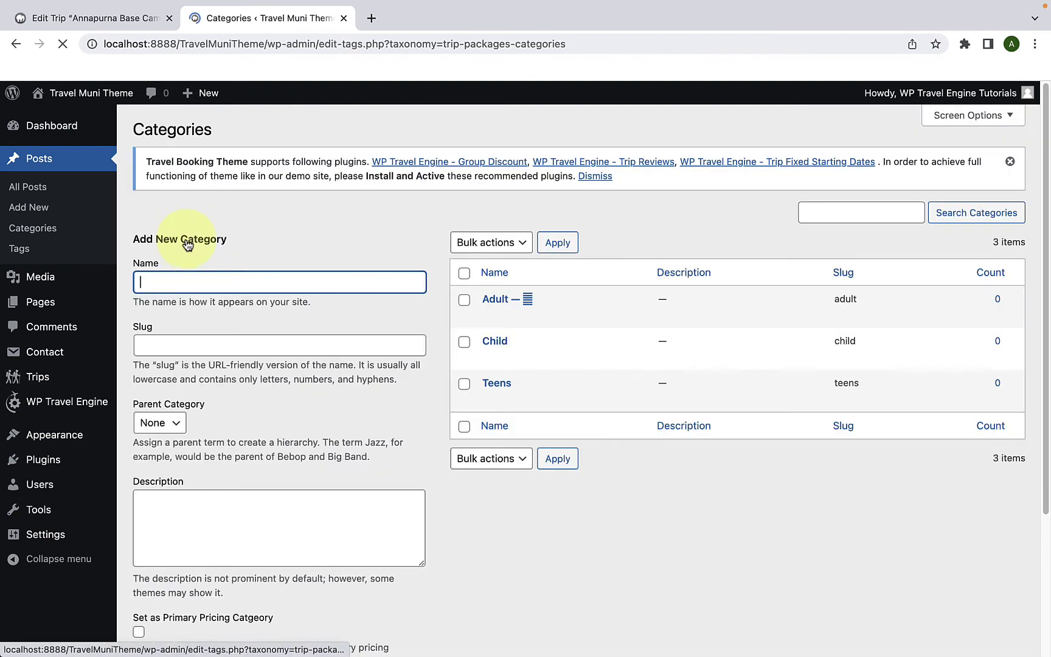
mouse_move(500, 314)
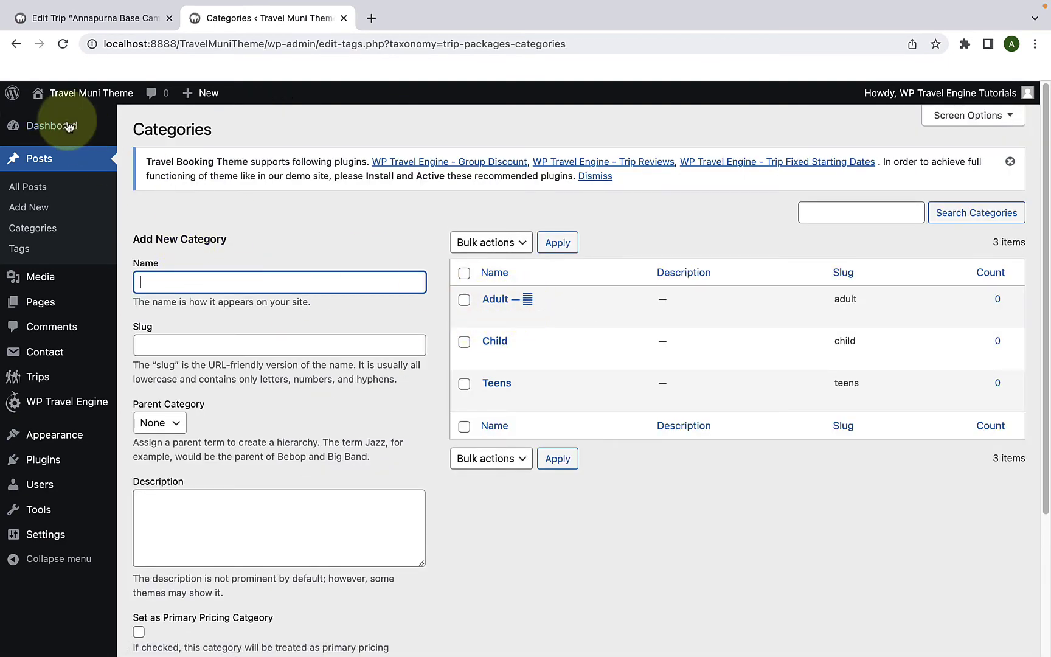
Save and close the Budget package's settings in the trip editor's browser tab, then reload the page and reopen them.
left_click(100, 18)
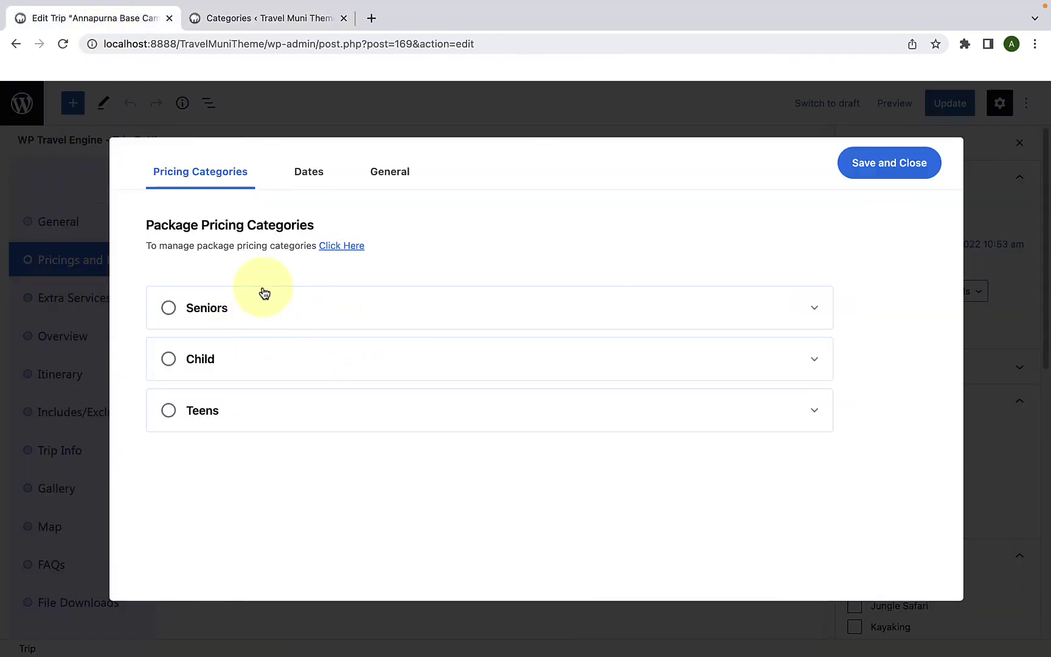
left_click(874, 164)
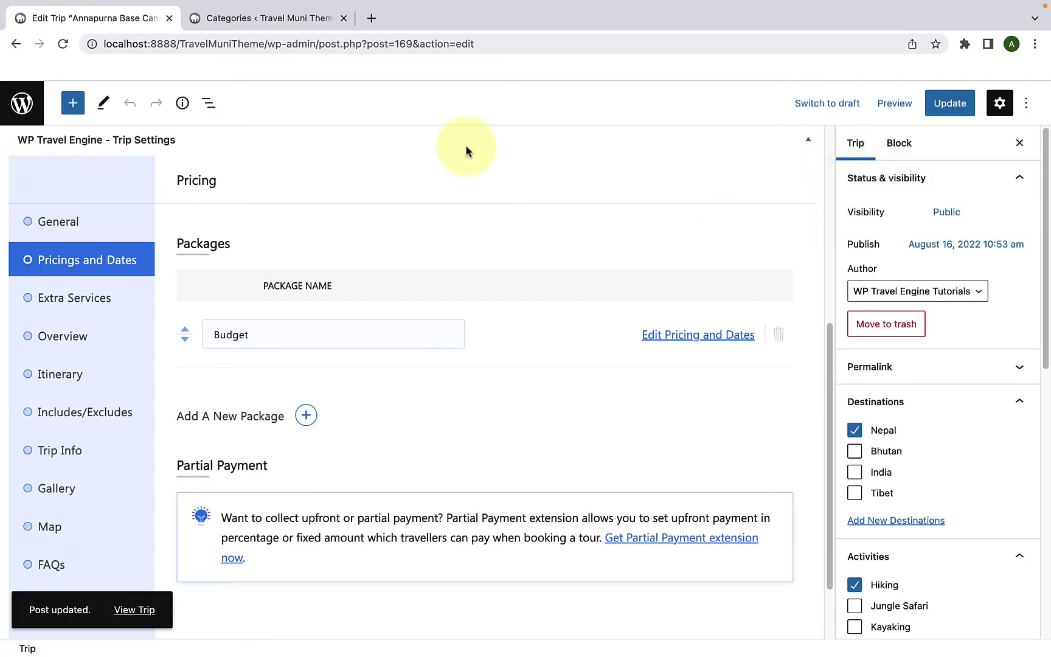
left_click(62, 43)
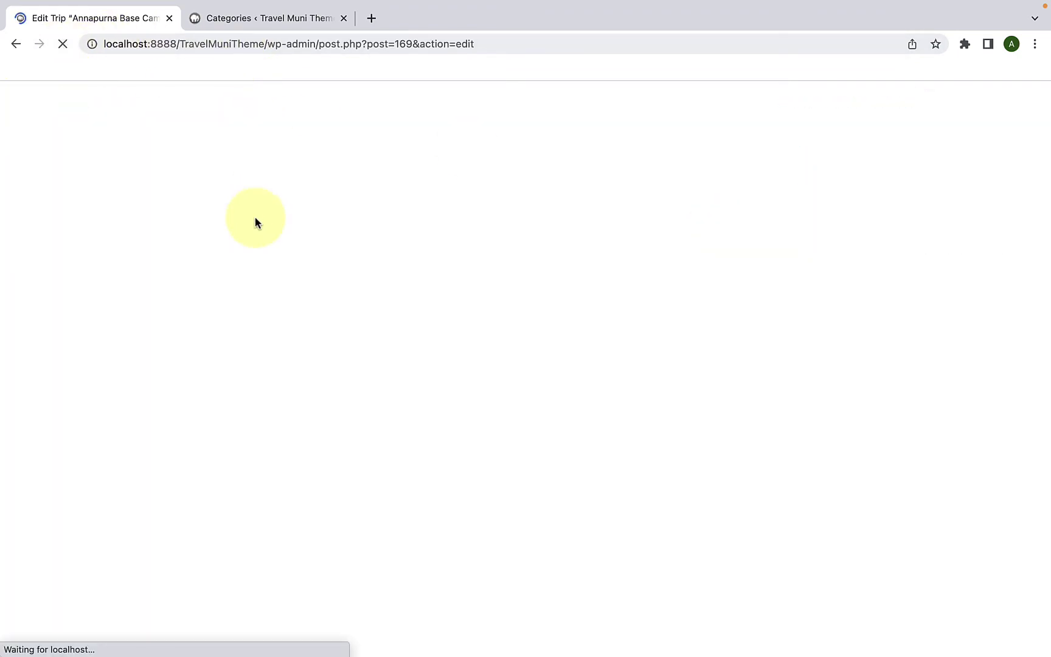
scroll(188, 353, "down", 7)
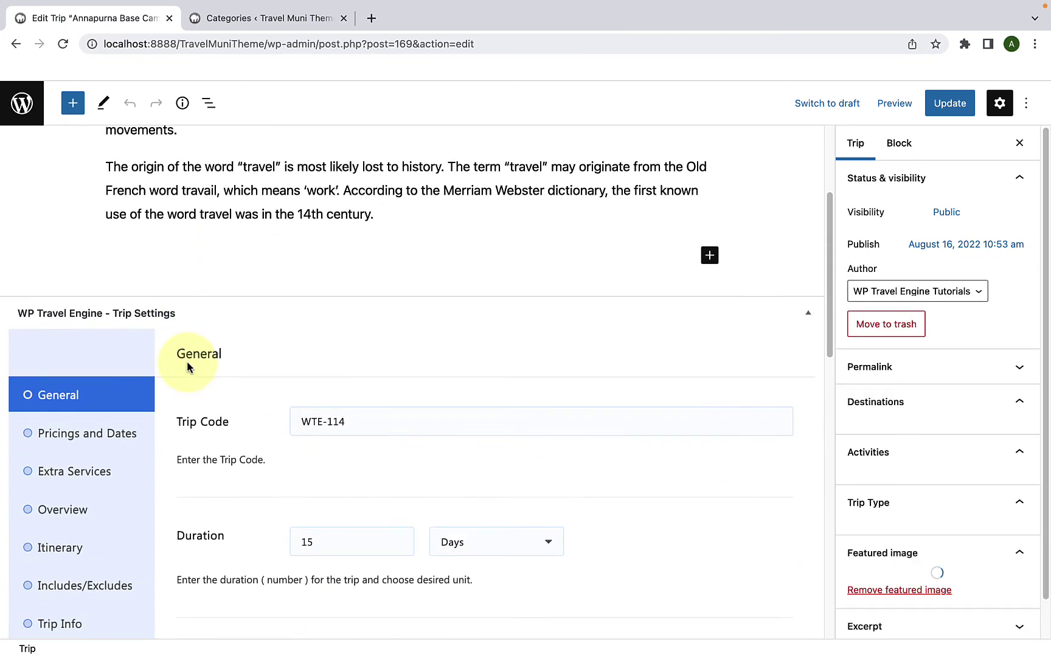
left_click(115, 195)
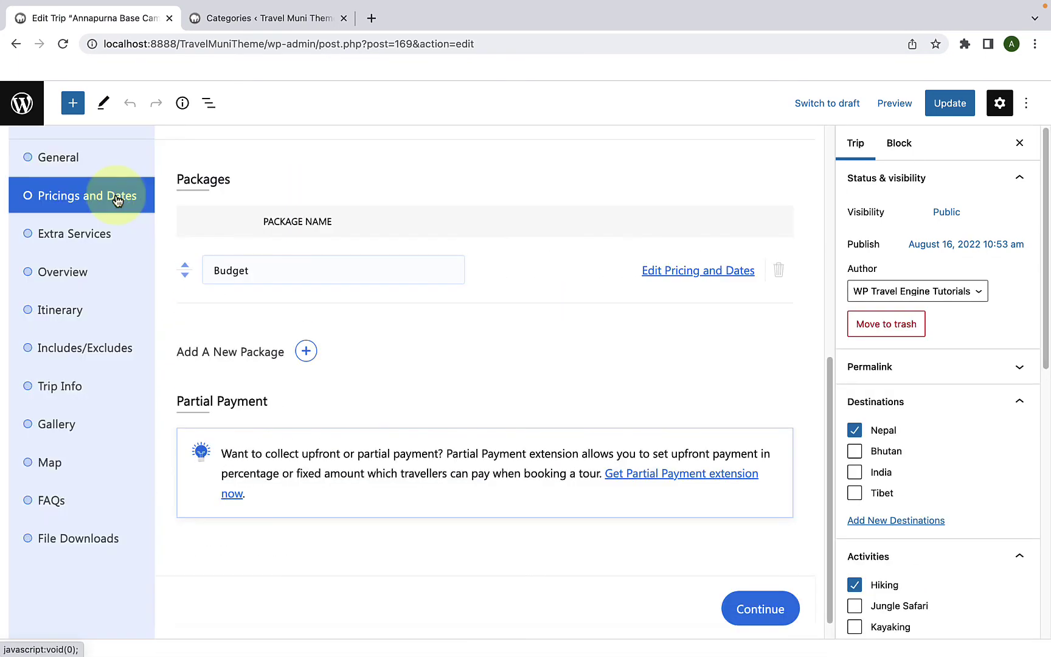
left_click(651, 272)
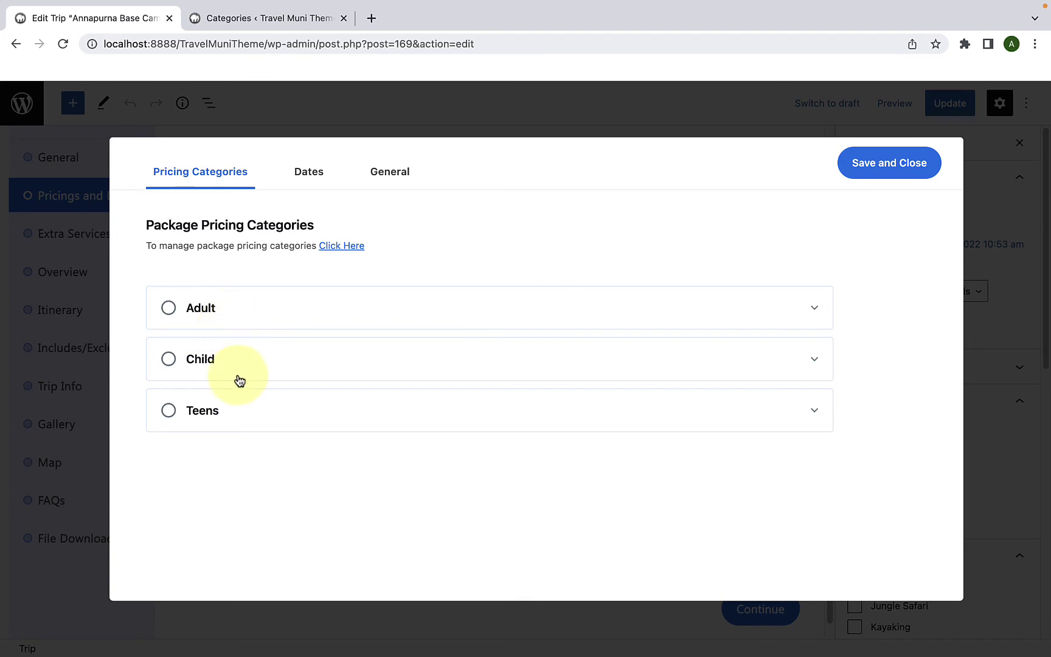
Enable the Teens category for the Budget package with a price of $1,000 and a sale price of $500.
left_click(239, 413)
scroll(238, 414, "down", 3)
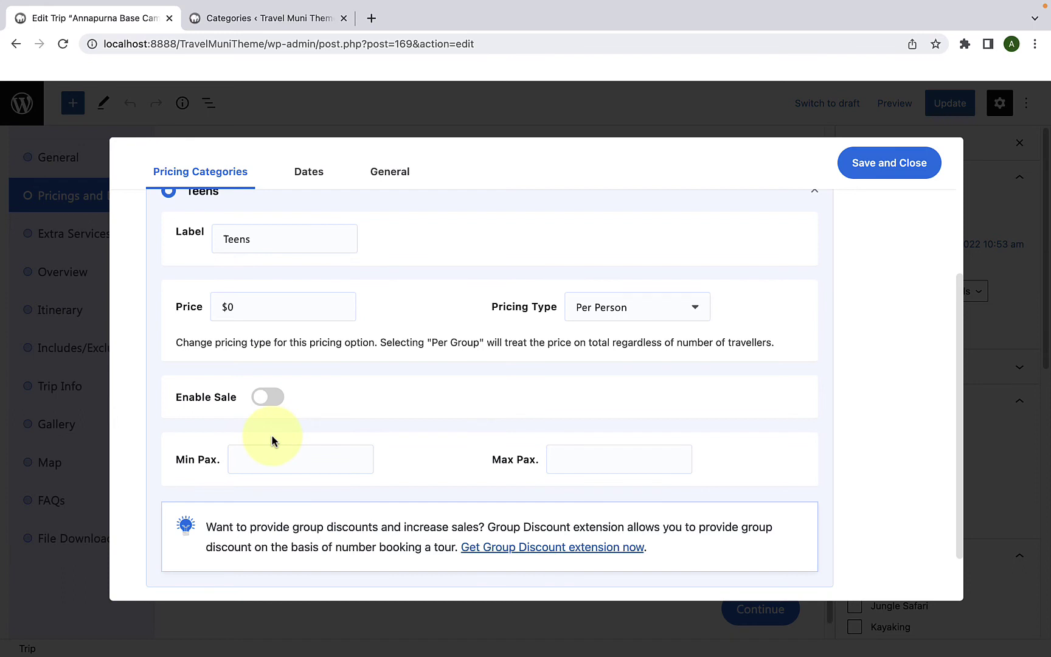
left_click(286, 305)
type("1000")
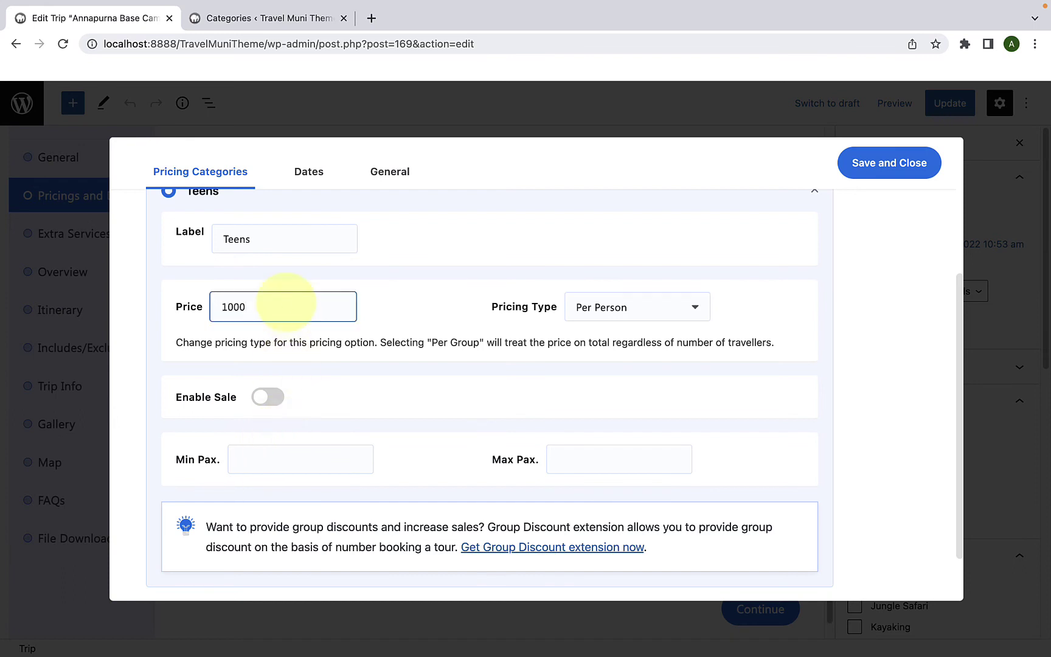
left_click(268, 397)
scroll(281, 403, "down", 1)
left_click(333, 369)
type("500")
Set the Teens category to a minimum of 5 and a maximum of 15 pax, and save and close the package.
left_click(320, 435)
type("5")
left_click(555, 439)
type("15")
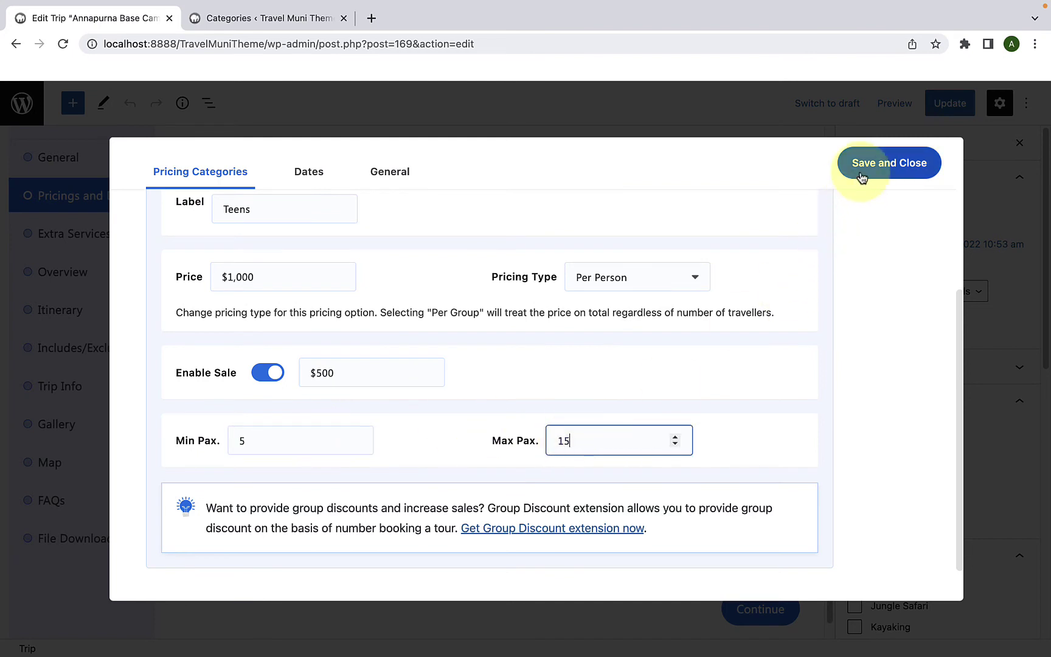
left_click(861, 176)
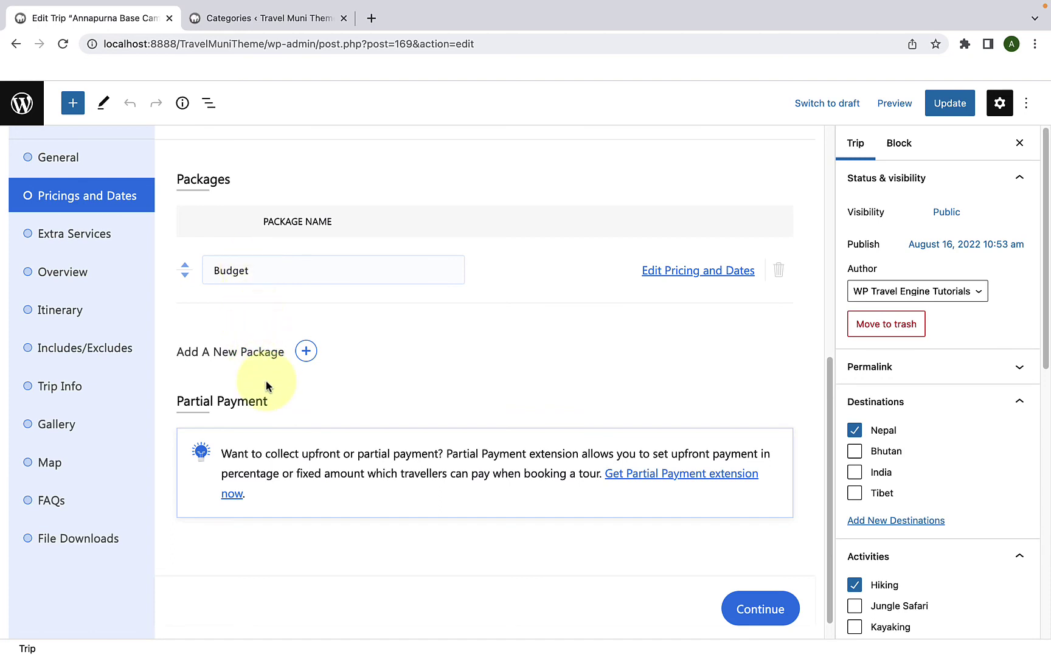
Add a new package named Luxury to the trip.
left_click(305, 352)
left_click(304, 340)
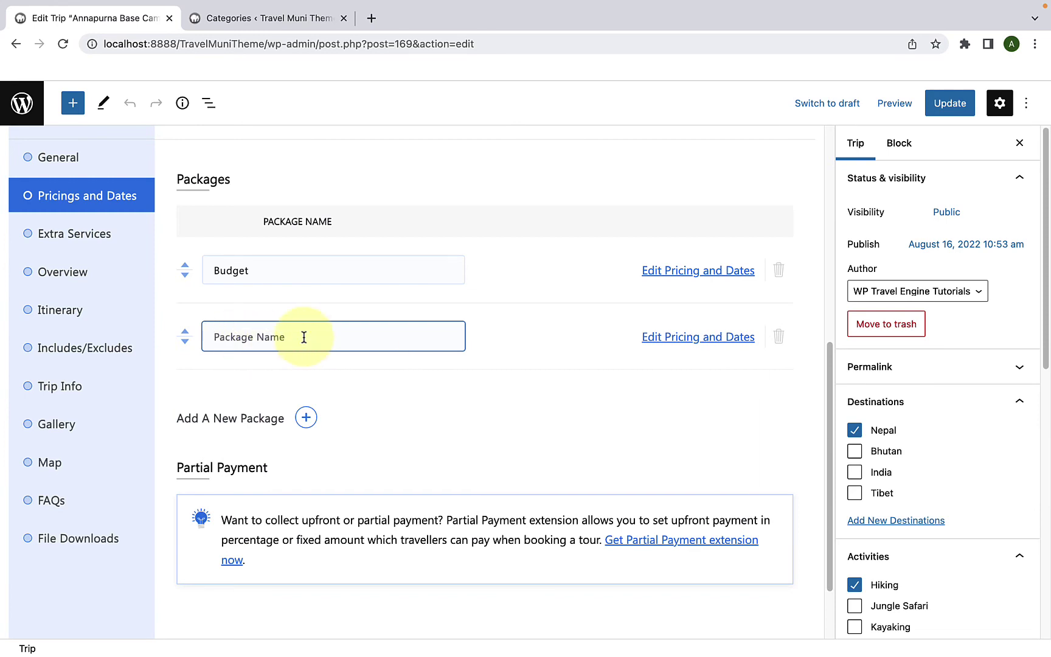
type("Luxury")
Open the Luxury package's pricing settings and enable the Adult, Child and Teens categories.
left_click(672, 346)
left_click(316, 309)
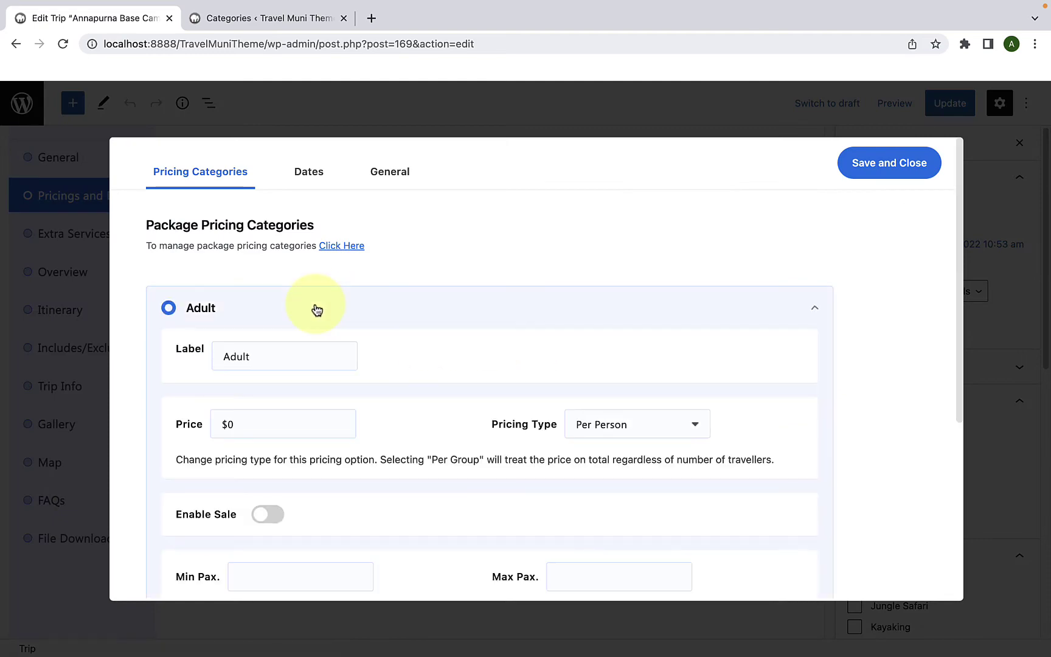
scroll(319, 420, "down", 5)
left_click(274, 476)
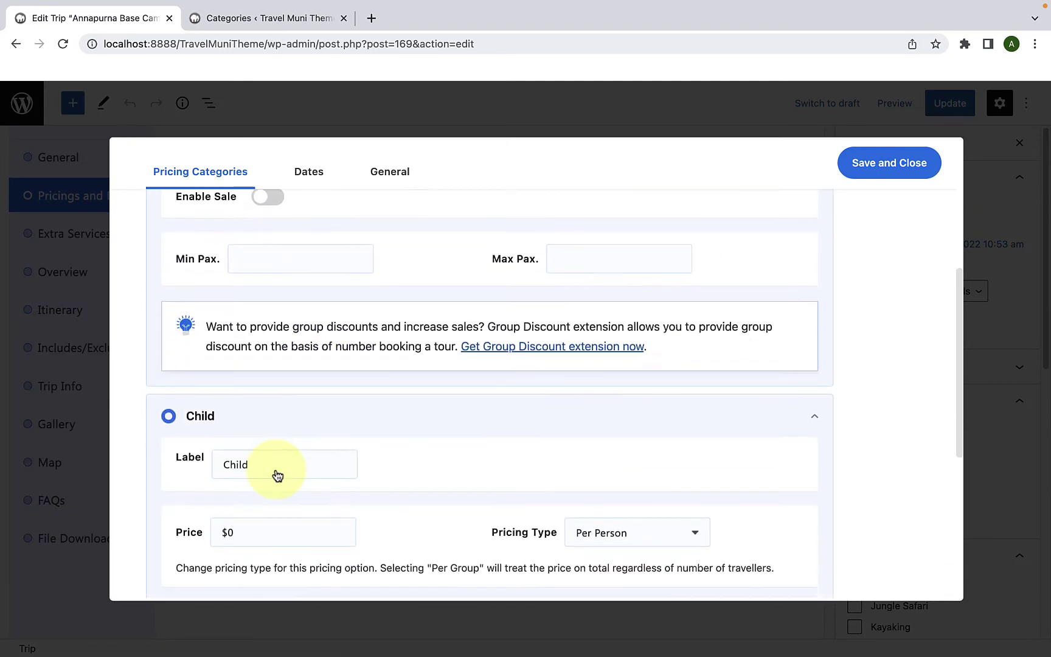
scroll(276, 476, "down", 5)
left_click(253, 565)
scroll(253, 565, "down", 2)
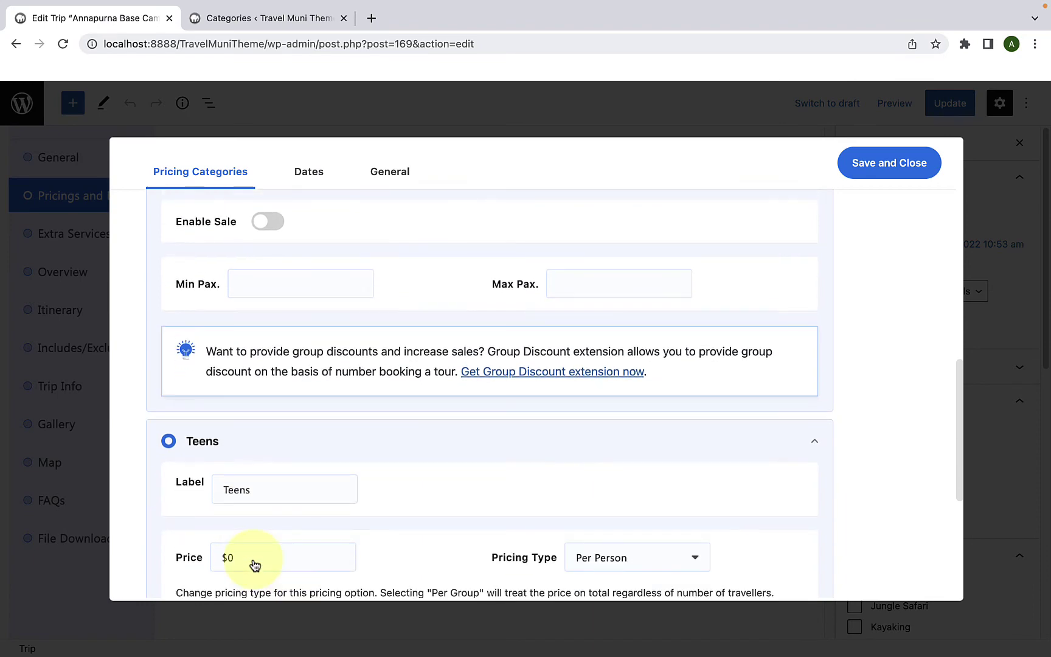
Set the Luxury package's Teens price to $3,000 and enable a sale price of $1,500.
scroll(254, 565, "down", 3)
left_click(255, 334)
type("3000")
left_click(268, 415)
left_click(322, 423)
type("1500")
Set both the minimum and maximum pax of the Luxury package's Teens category to 5.
left_click(317, 481)
type("5")
left_click(570, 485)
type("5")
Set the Luxury package's Child price to $1,000 and enable a sale price of $500.
scroll(500, 476, "up", 8)
left_click(327, 360)
type("1000")
left_click(268, 456)
scroll(364, 348, "down", 2)
left_click(364, 347)
type("500")
Set the Luxury package's Adult price to $5,000 and enable a sale price of $3,000.
scroll(335, 381, "up", 8)
left_click(317, 335)
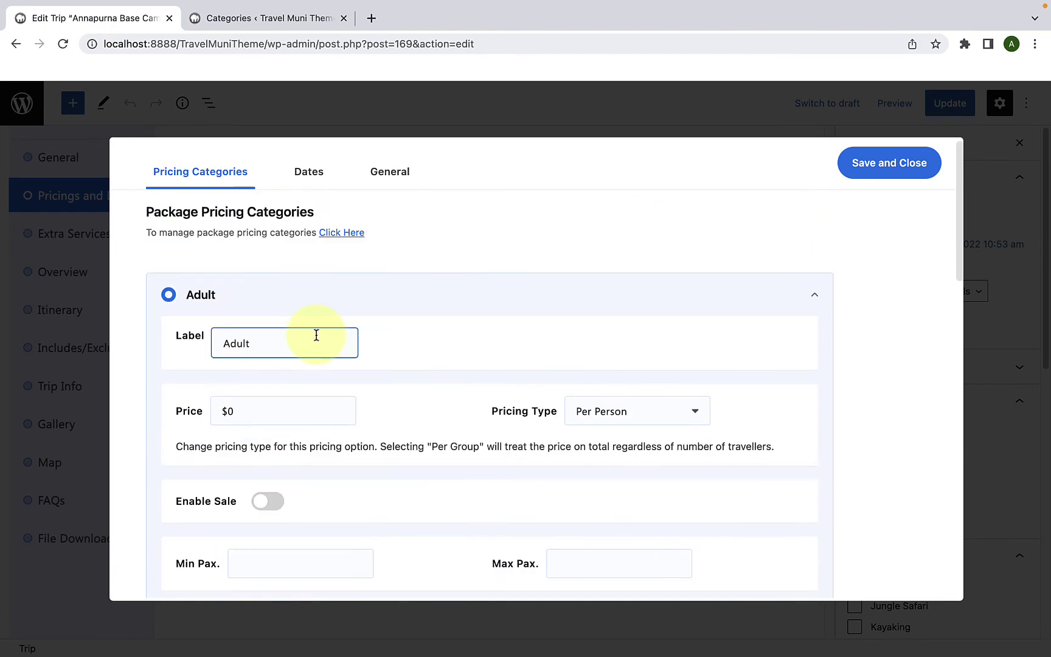
scroll(317, 335, "down", 3)
left_click(288, 263)
type("5000")
scroll(288, 262, "down", 1)
left_click(268, 342)
left_click(340, 344)
type("3000")
Set the Adult category to a minimum of 5 and a maximum of 21 pax, and save and close the Luxury package.
left_click(319, 400)
type("5")
left_click(577, 408)
type("17")
key("BackSpace")
key("BackSpace")
type("21")
scroll(640, 365, "up", 2)
left_click(870, 170)
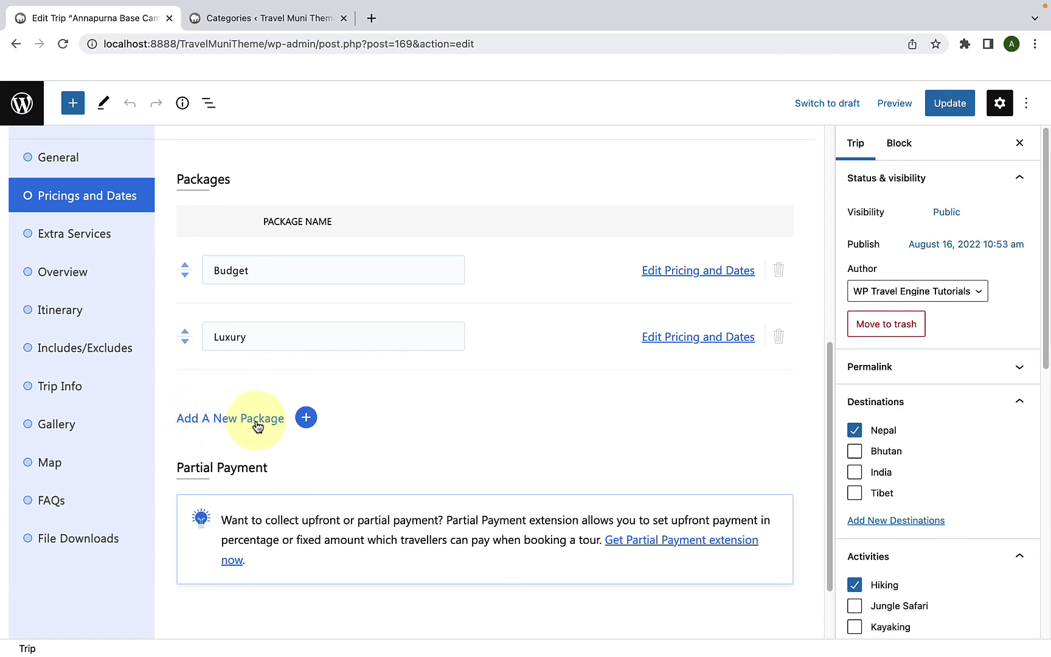
Add a third package named Exclusive, open its pricing and dates, and save and close its pricing settings.
left_click(305, 419)
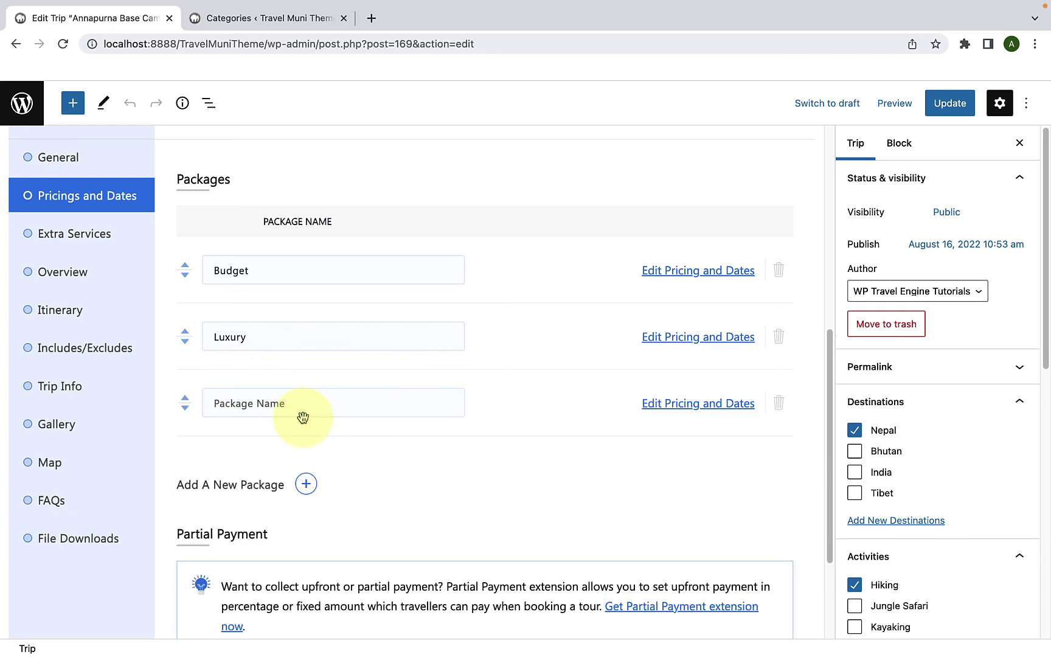
left_click(302, 402)
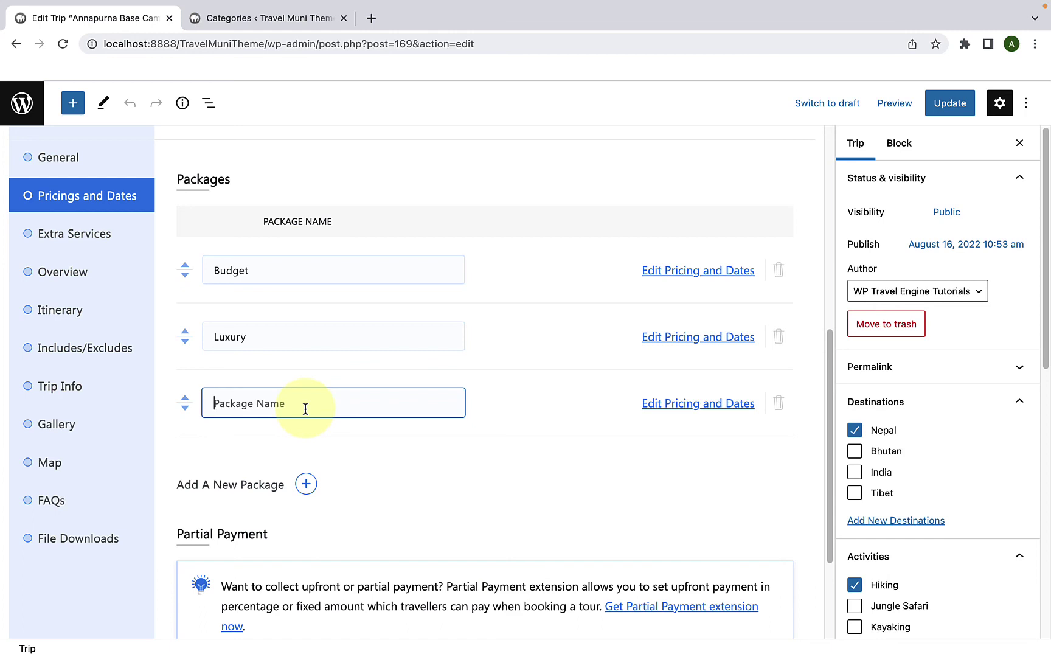
type("Exclusive")
left_click(680, 414)
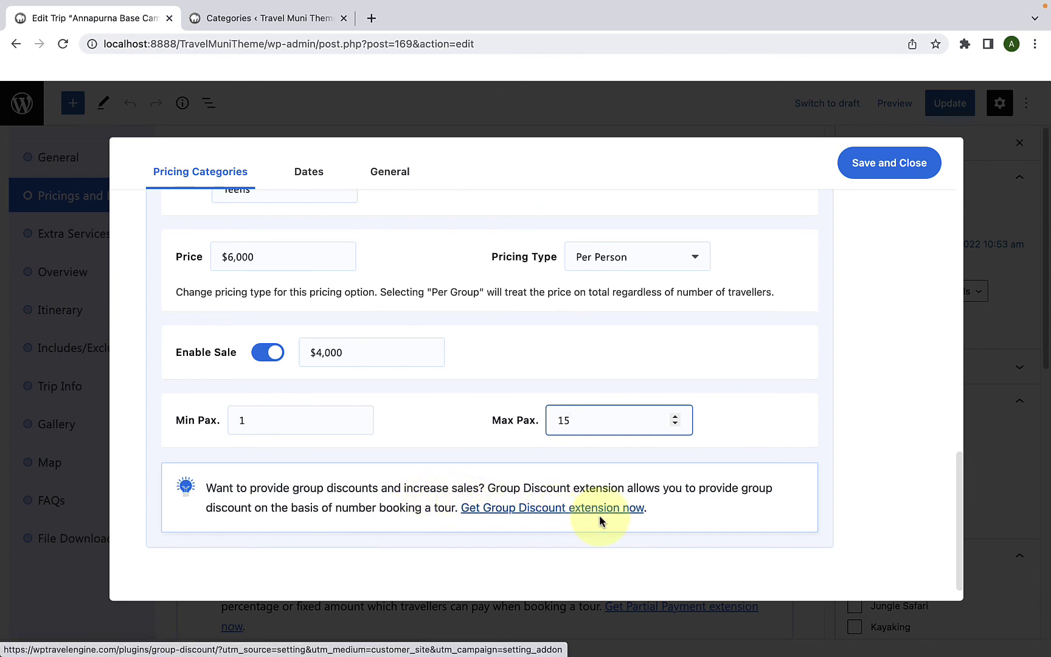
left_click(911, 175)
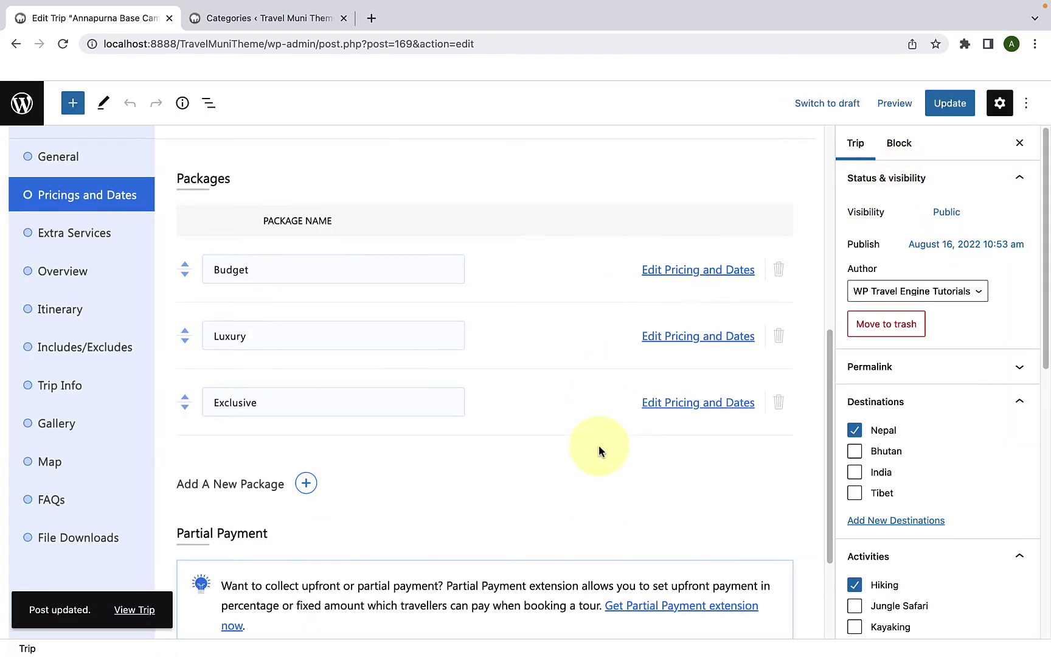
Save the packages by continuing to the Extra Services settings, and update the trip.
scroll(599, 450, "down", 3)
left_click(780, 594)
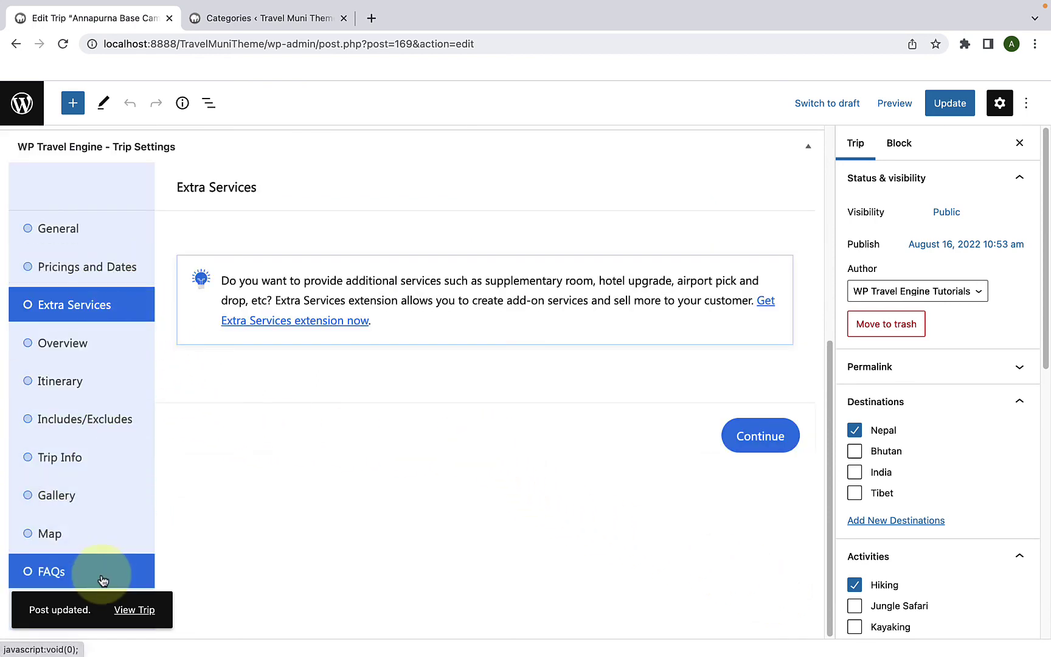
scroll(104, 526, "up", 1)
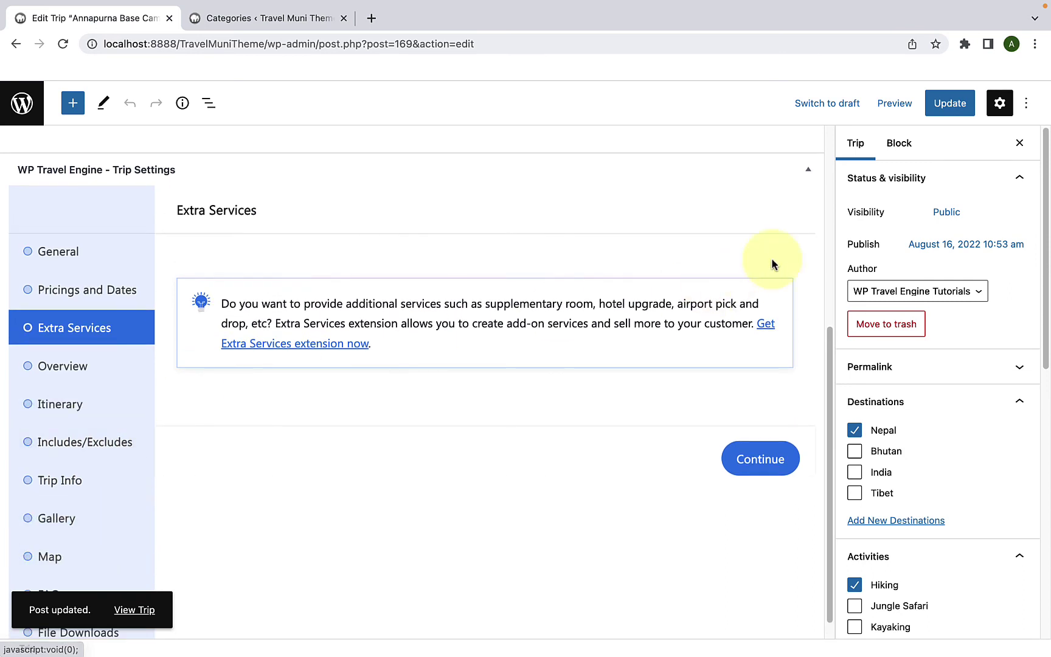
left_click(937, 104)
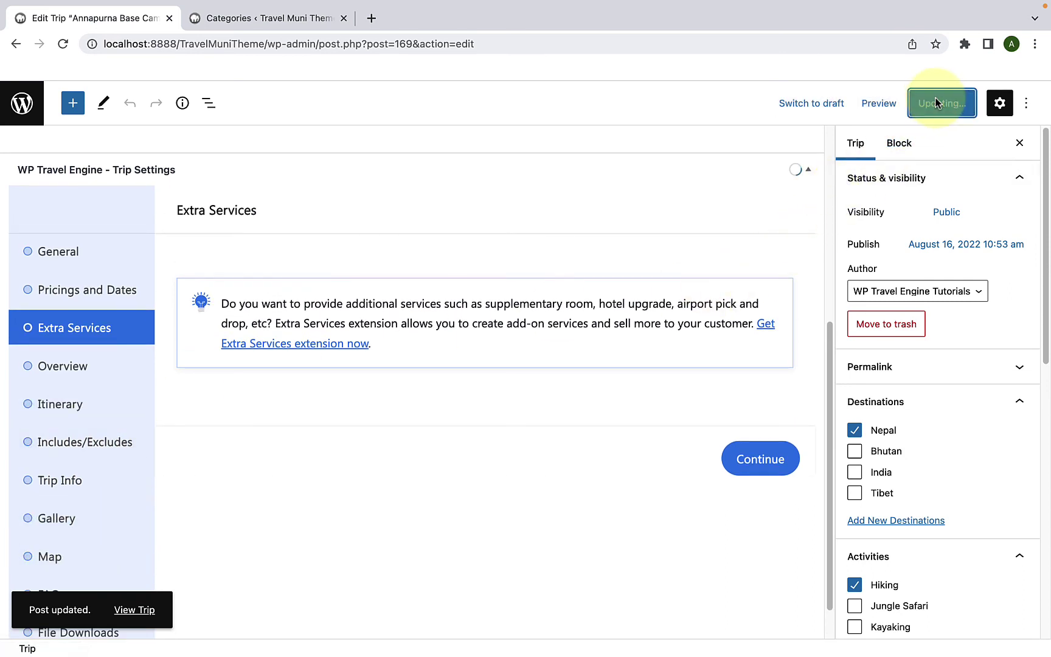
Open the updated trip's public page in a new browser tab and view its price box.
right_click(134, 609)
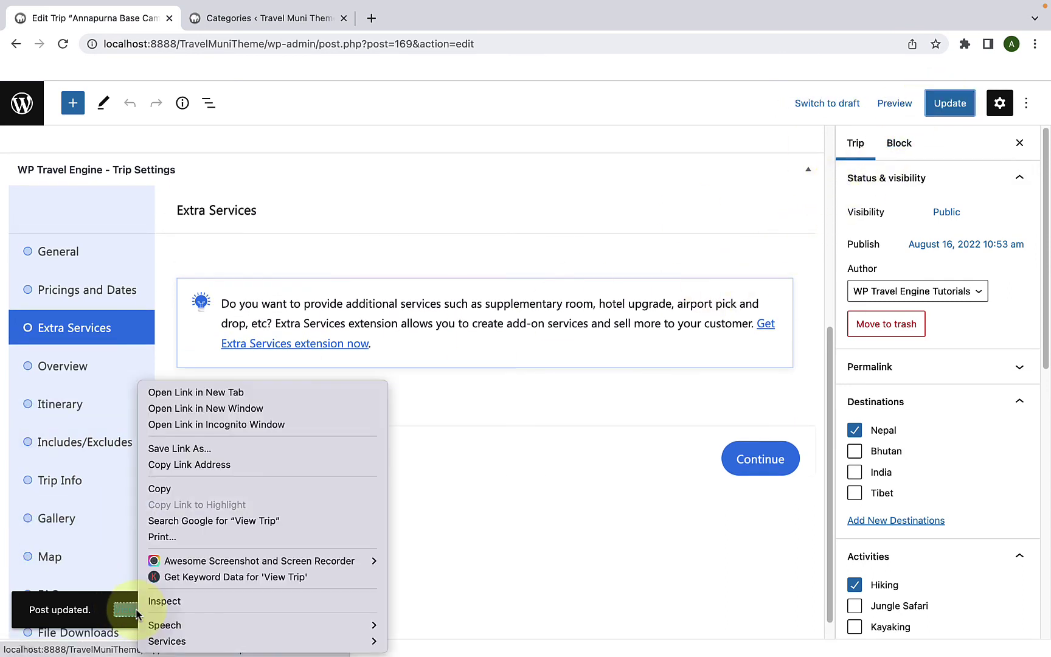
left_click(221, 390)
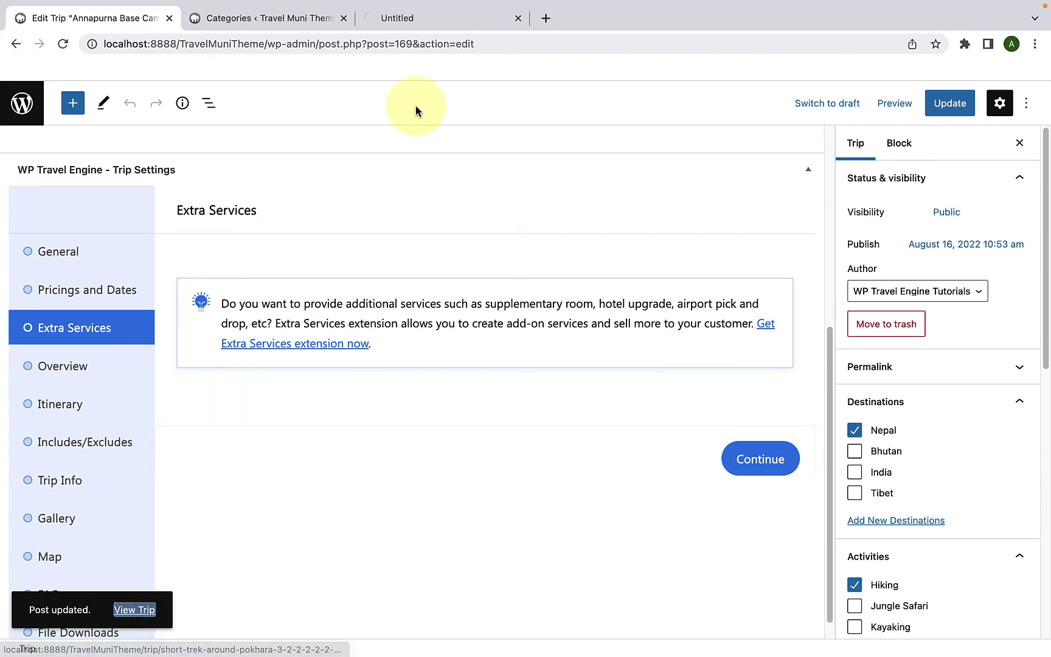
left_click(447, 21)
scroll(487, 194, "down", 6)
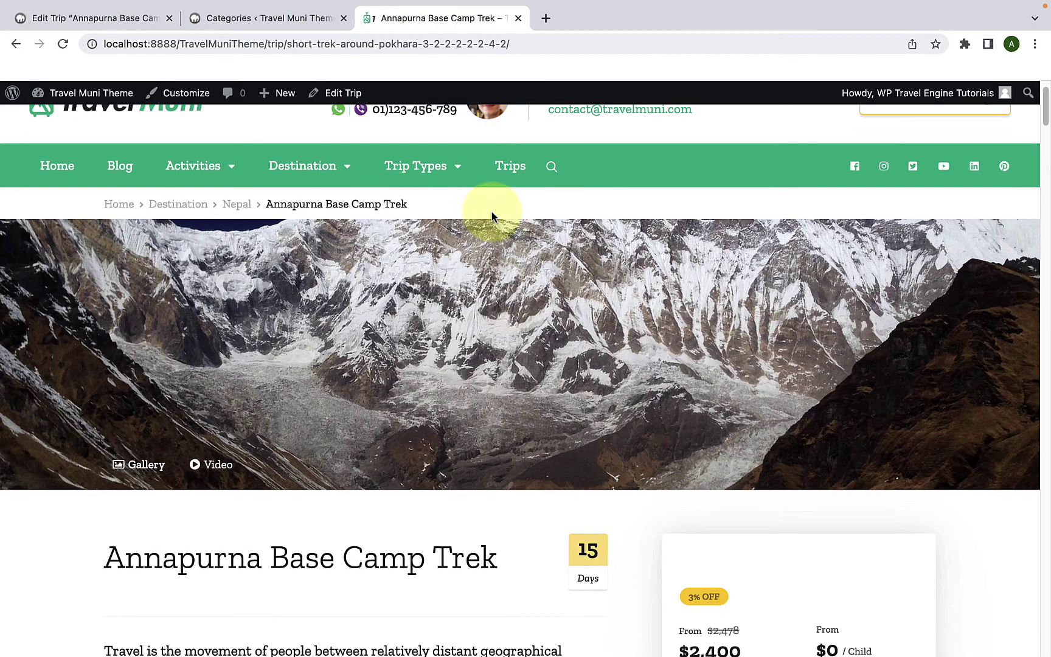
scroll(517, 265, "down", 1)
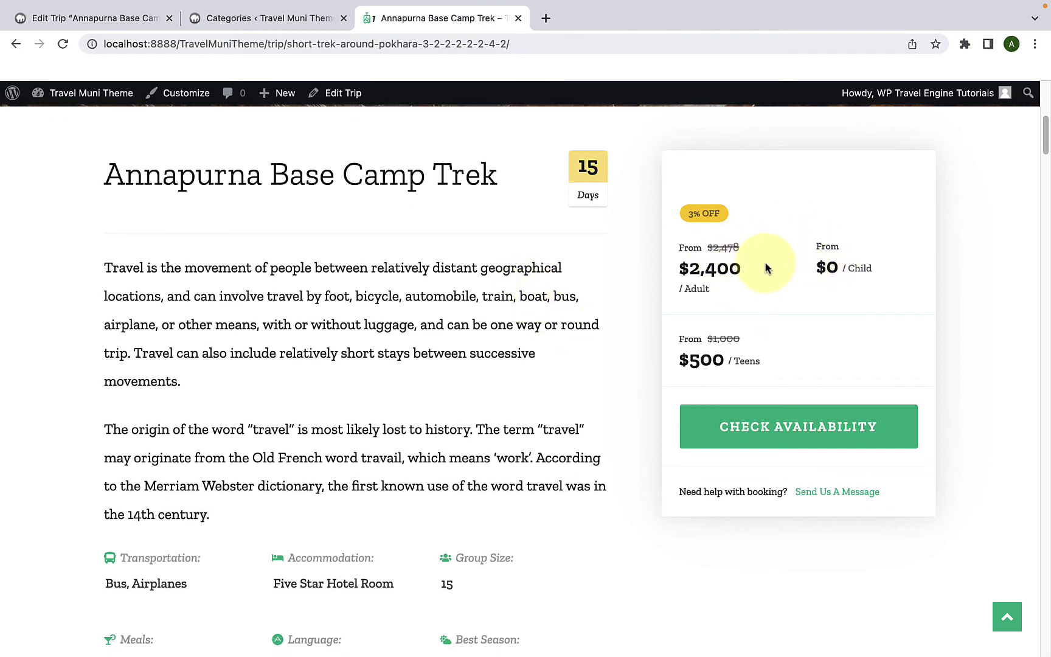
Check the trip's availability, choose September 15, 2022 as the starting date, and continue to the package types.
left_click(815, 429)
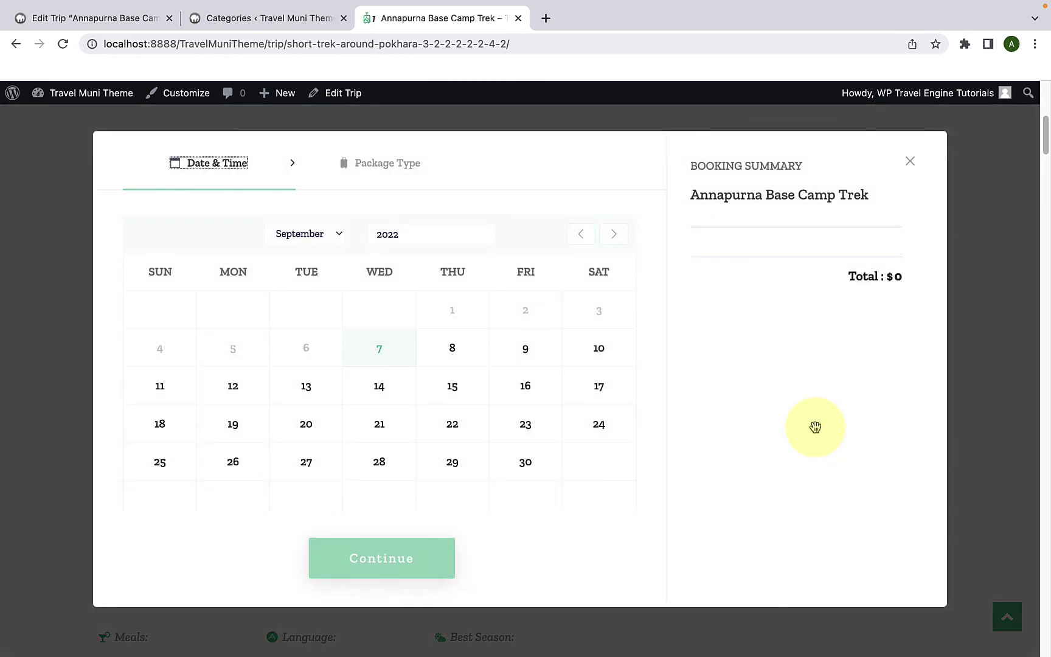
left_click(452, 392)
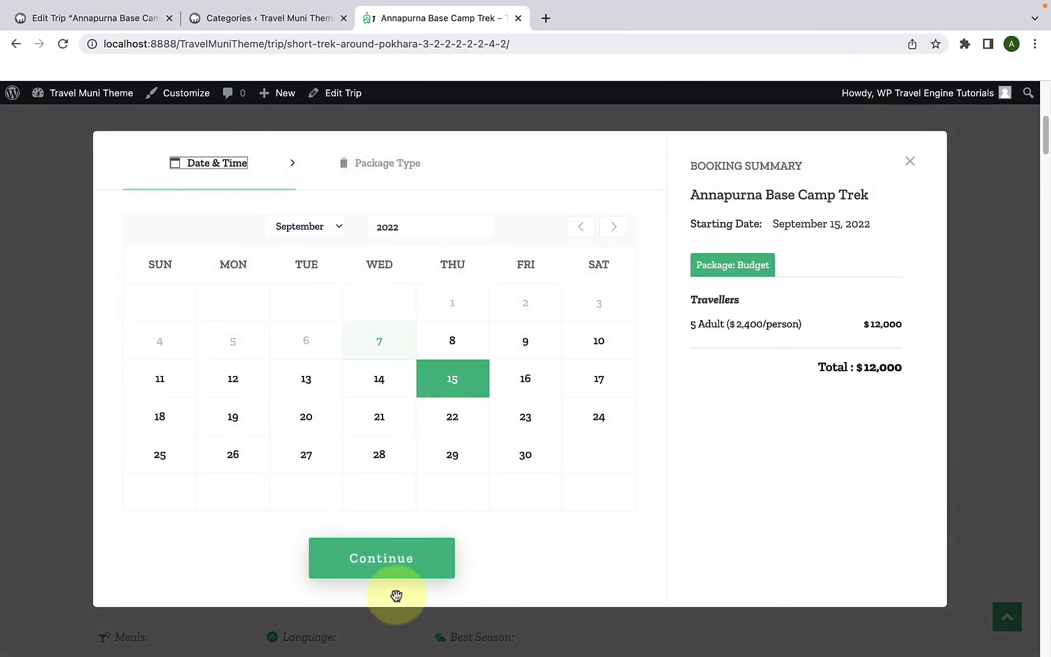
left_click(396, 575)
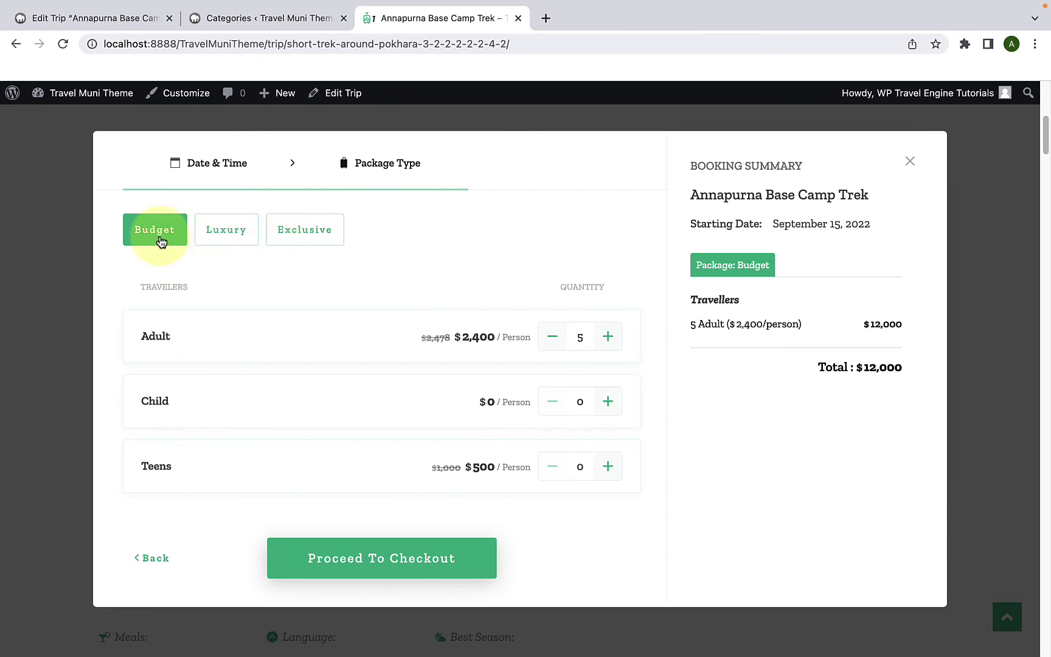
Compare the Adult, Child and Teens prices of the Budget, Luxury and Exclusive packages in the booking window.
left_click(224, 237)
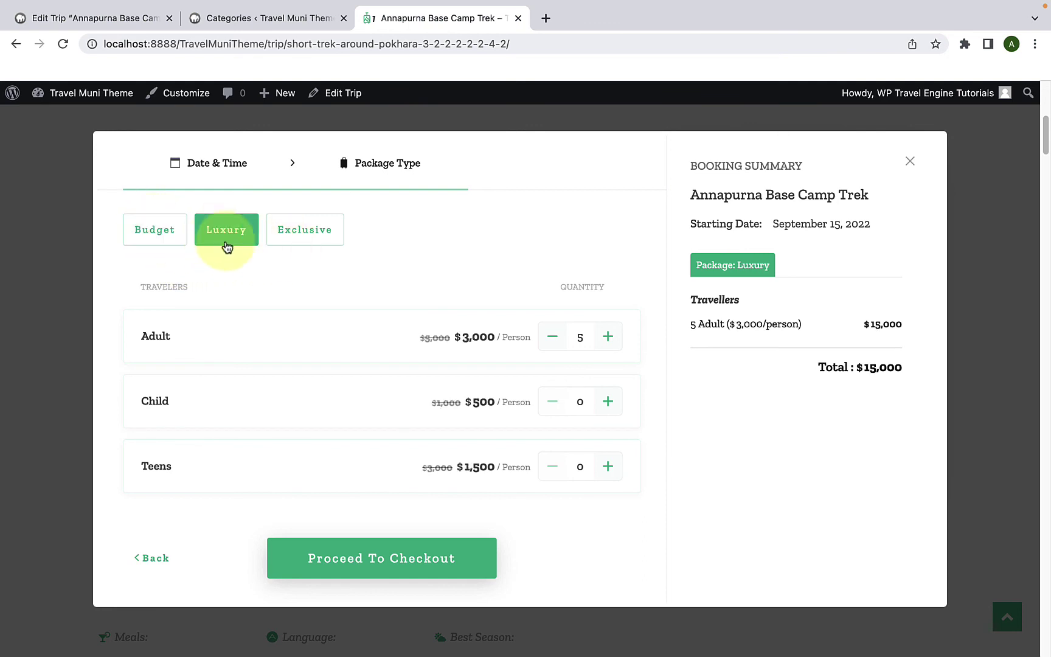
left_click(314, 238)
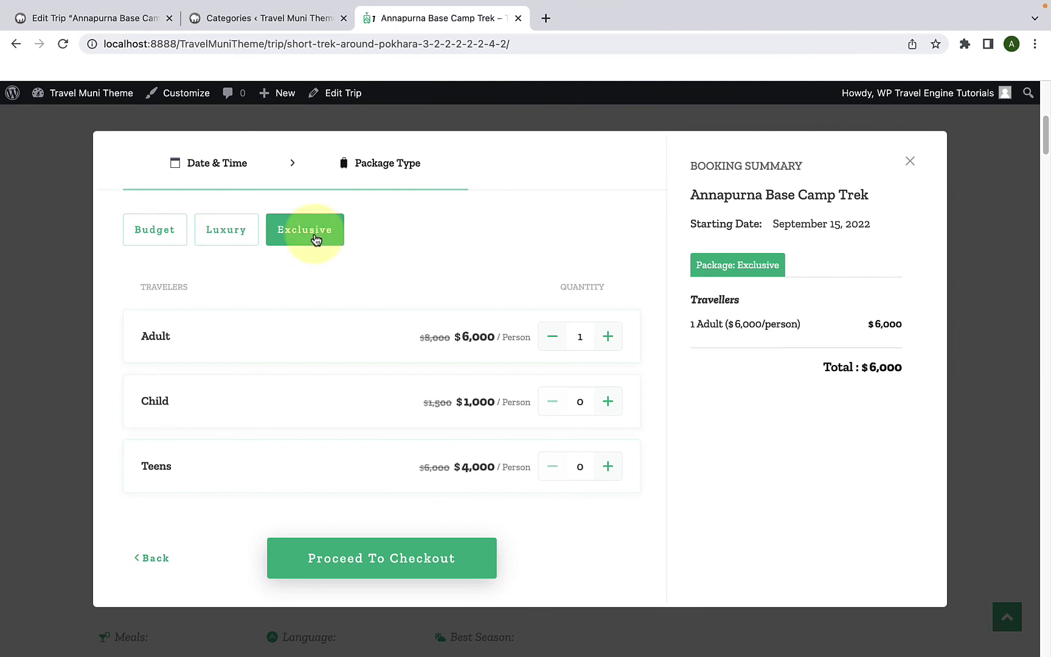
left_click(146, 230)
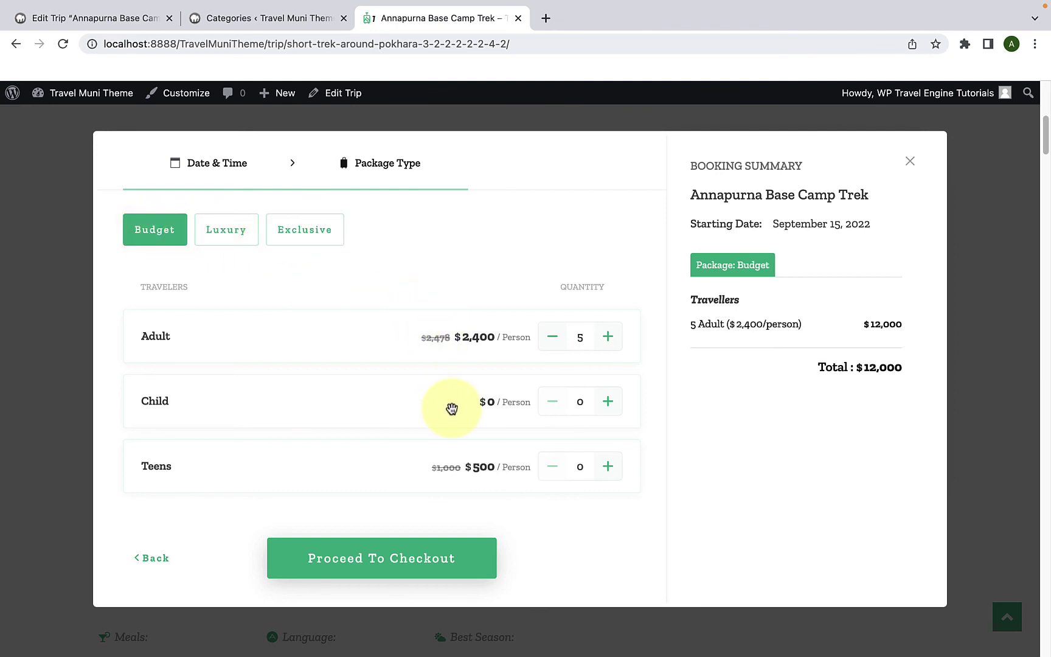
left_click(241, 236)
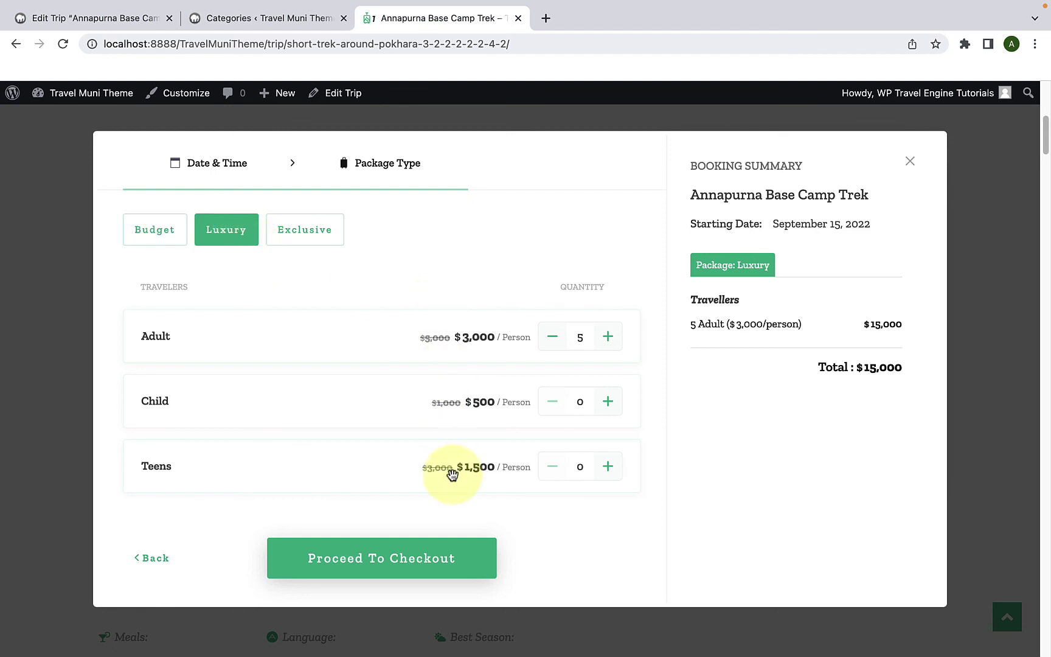
left_click(319, 244)
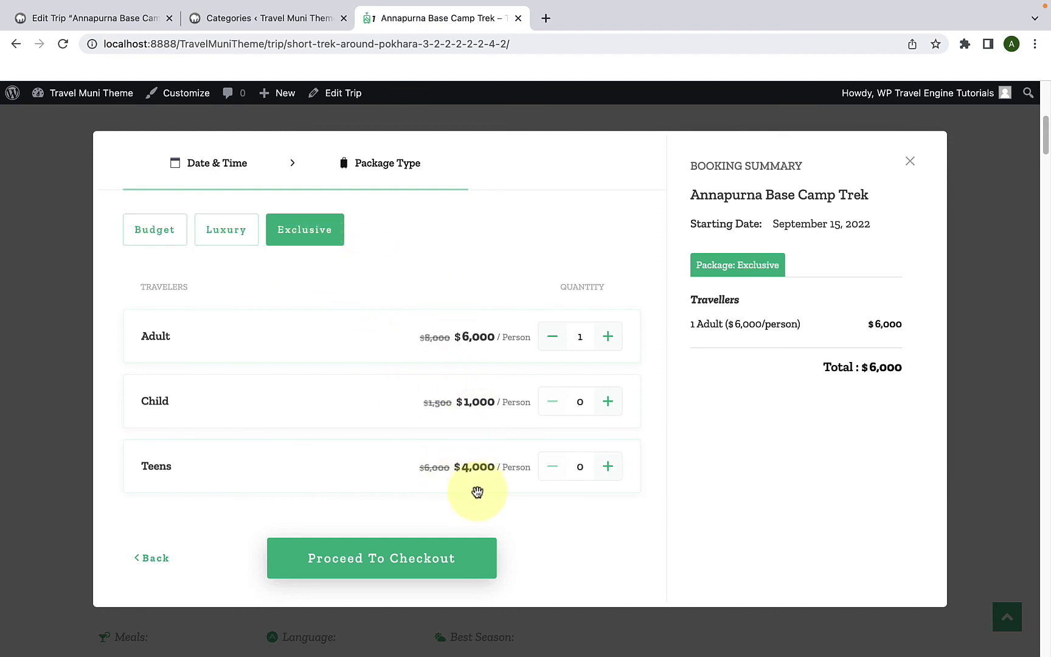